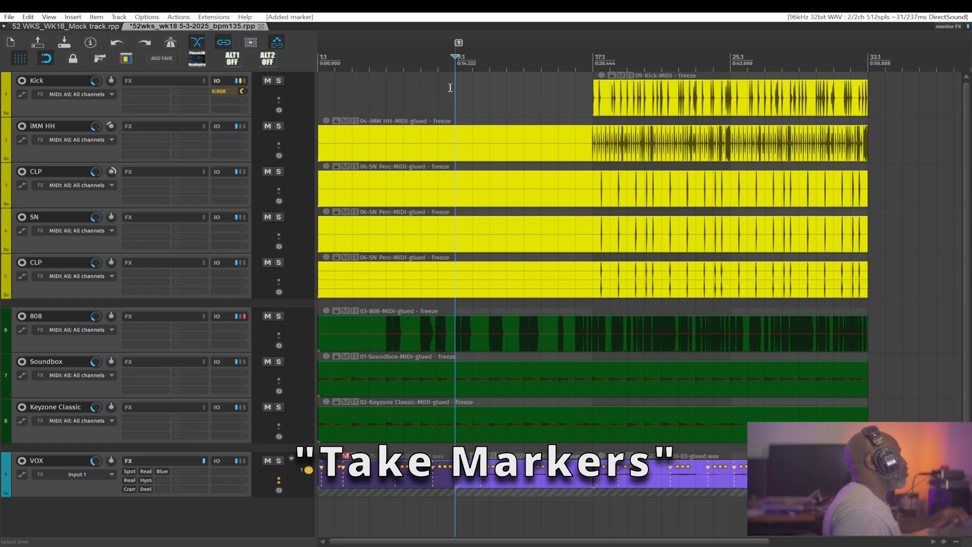
- Select the Kick item near bar 18 and browse the take marker commands for it
{"action": "left_click_drag", "start_coordinate": [489, 80], "coordinate": [466, 146]}
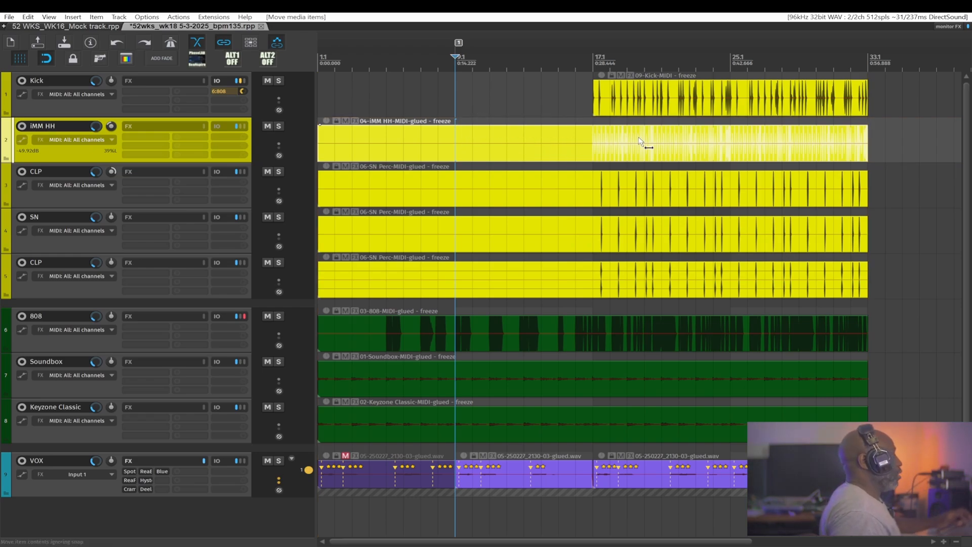
{"action": "scroll", "coordinate": [640, 146], "scroll_direction": "up", "scroll_amount": 4}
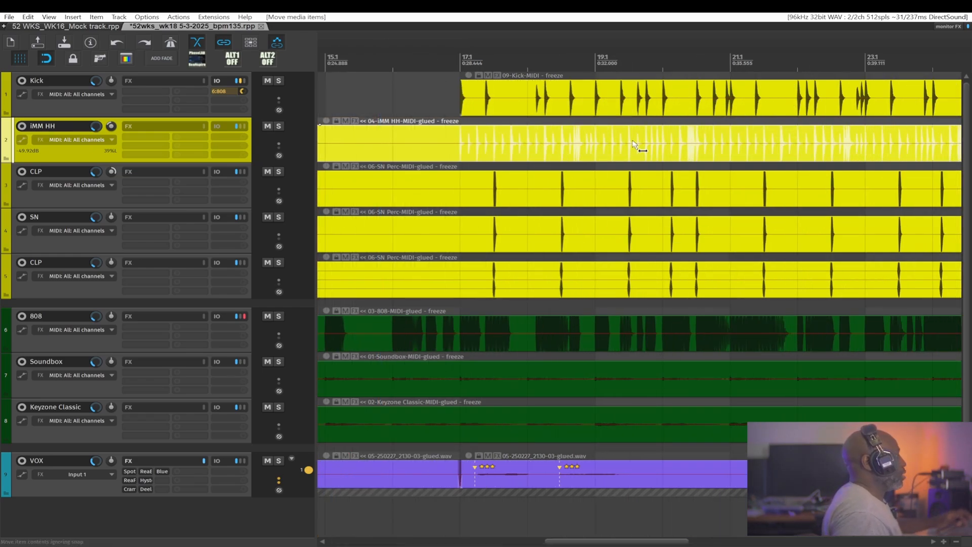
{"action": "left_click", "coordinate": [523, 98]}
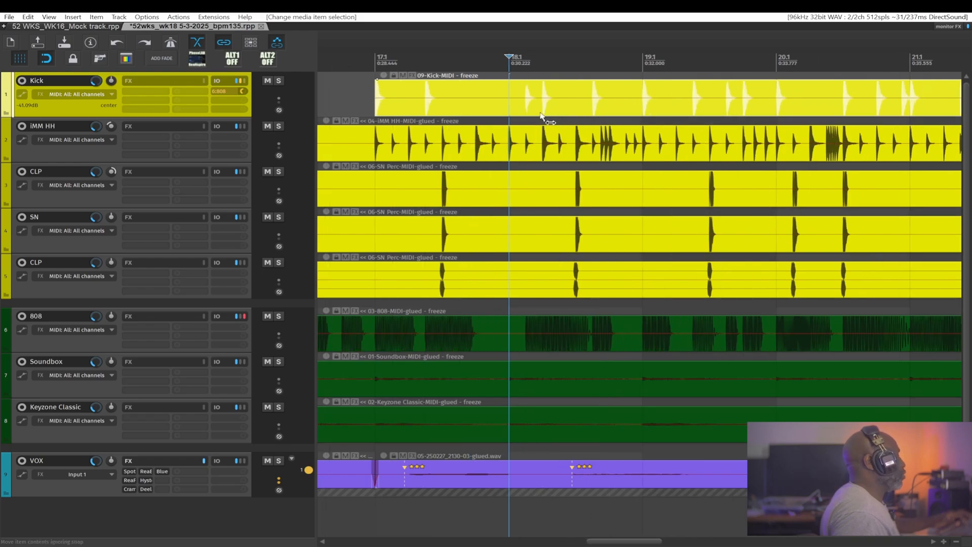
{"action": "scroll", "coordinate": [521, 112], "scroll_direction": "up", "scroll_amount": 3}
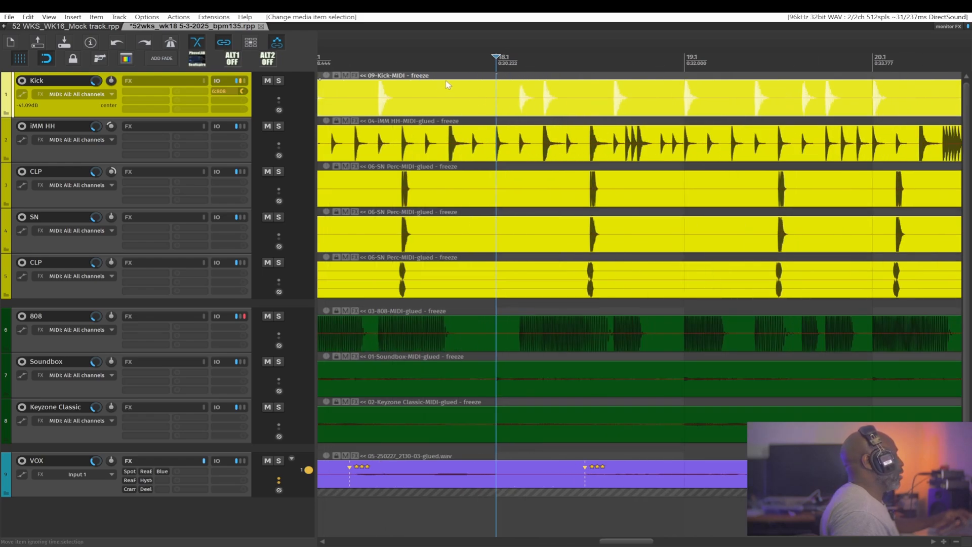
{"action": "right_click", "coordinate": [506, 94]}
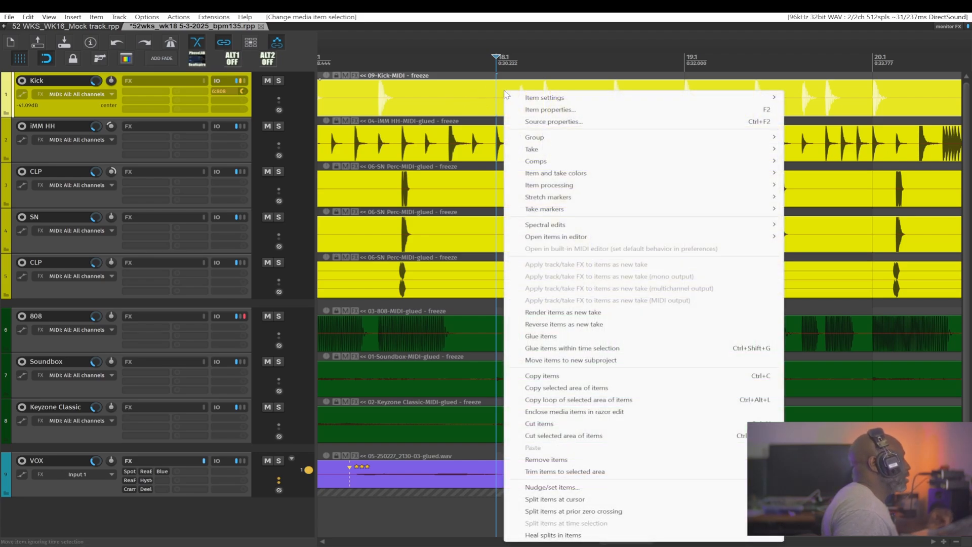
{"action": "mouse_move", "coordinate": [538, 210]}
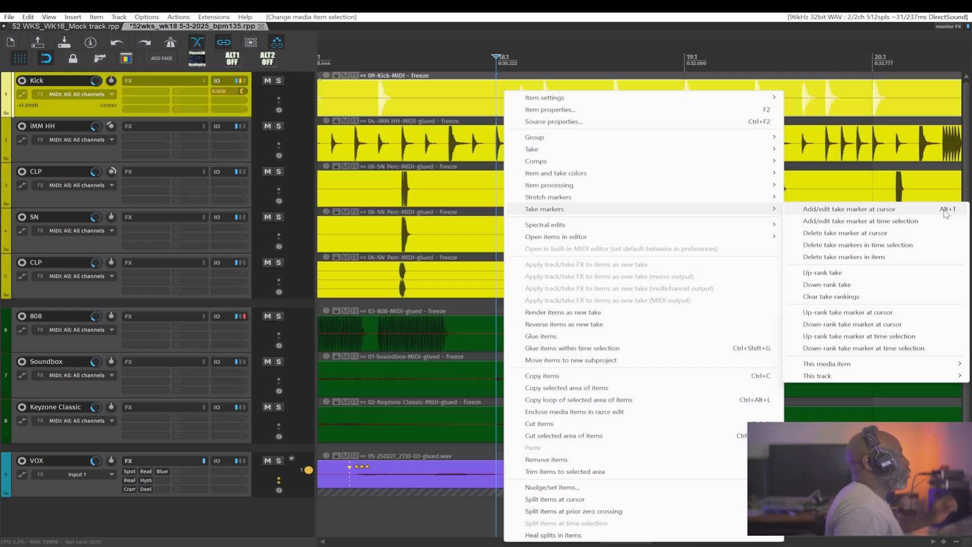
{"action": "key", "text": "Escape"}
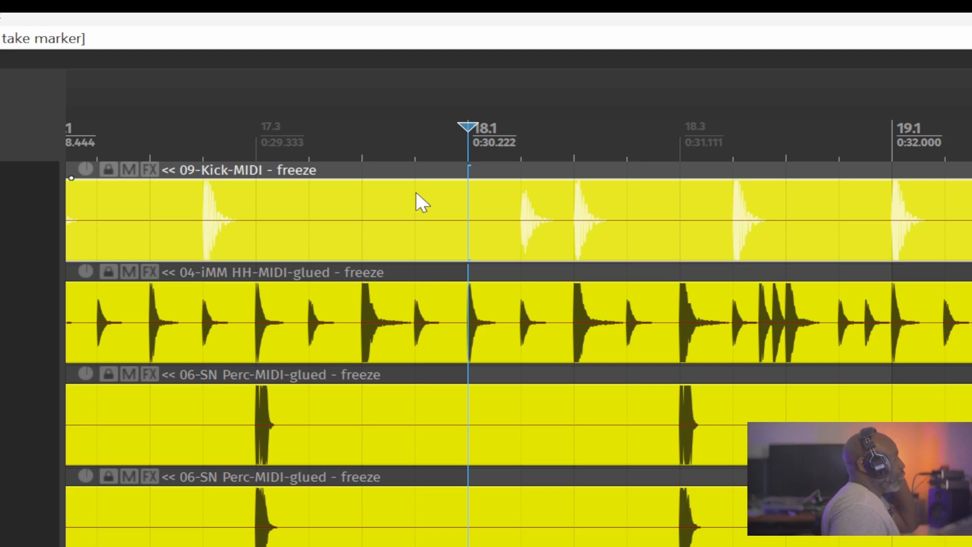
- Add a take marker at bar 18.1 on the Kick item and name it Marker 1
{"action": "left_click_drag", "start_coordinate": [416, 202], "coordinate": [546, 232]}
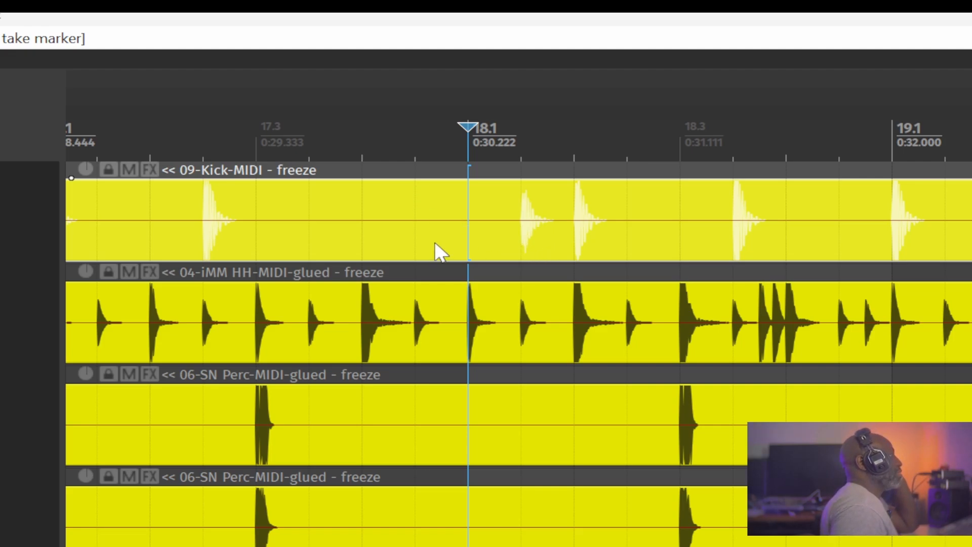
{"action": "left_click_drag", "start_coordinate": [366, 198], "coordinate": [501, 235]}
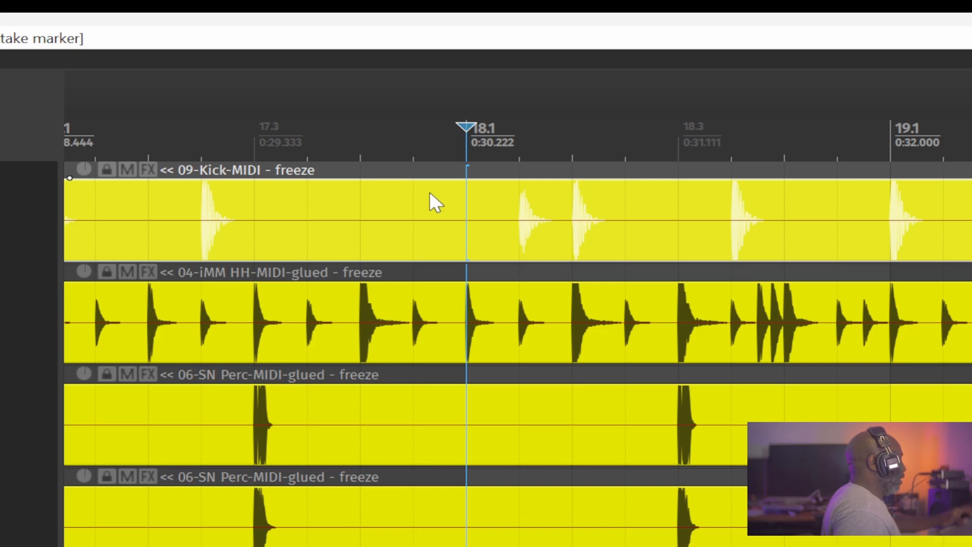
{"action": "key", "text": "alt+t"}
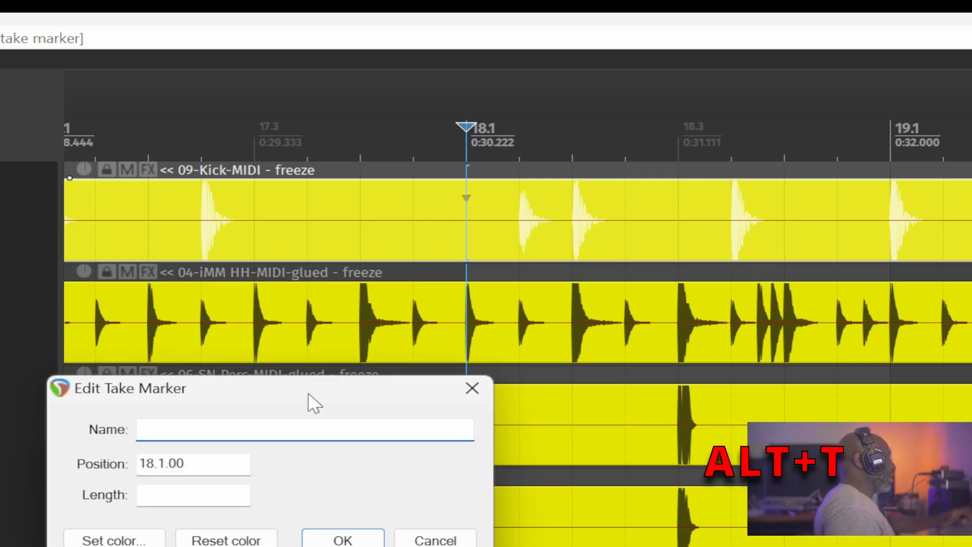
{"action": "mouse_move", "coordinate": [308, 392]}
{"action": "left_mouse_down"}
{"action": "mouse_move", "coordinate": [278, 191]}
{"action": "mouse_move", "coordinate": [244, 188]}
{"action": "left_mouse_up"}
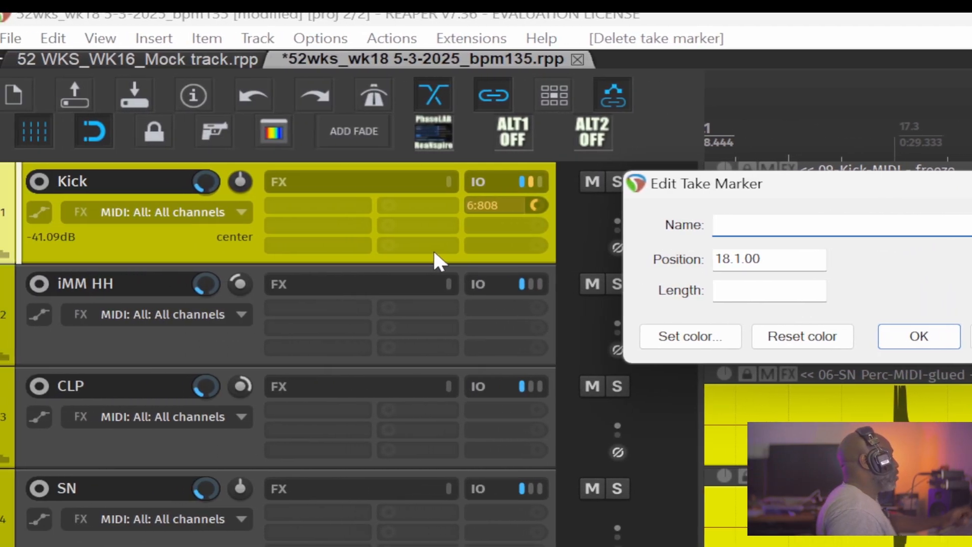
{"action": "type", "text": "Mar"}
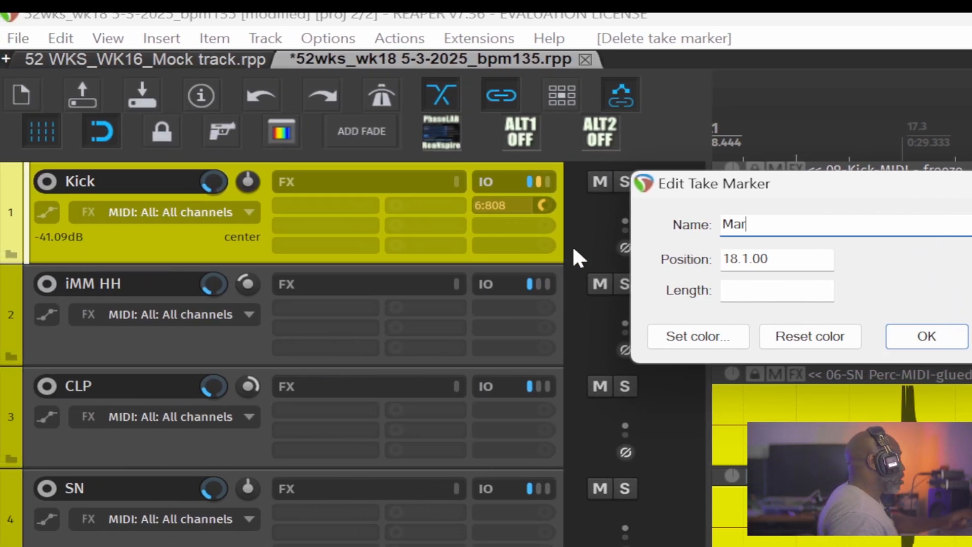
{"action": "type", "text": "ker 1"}
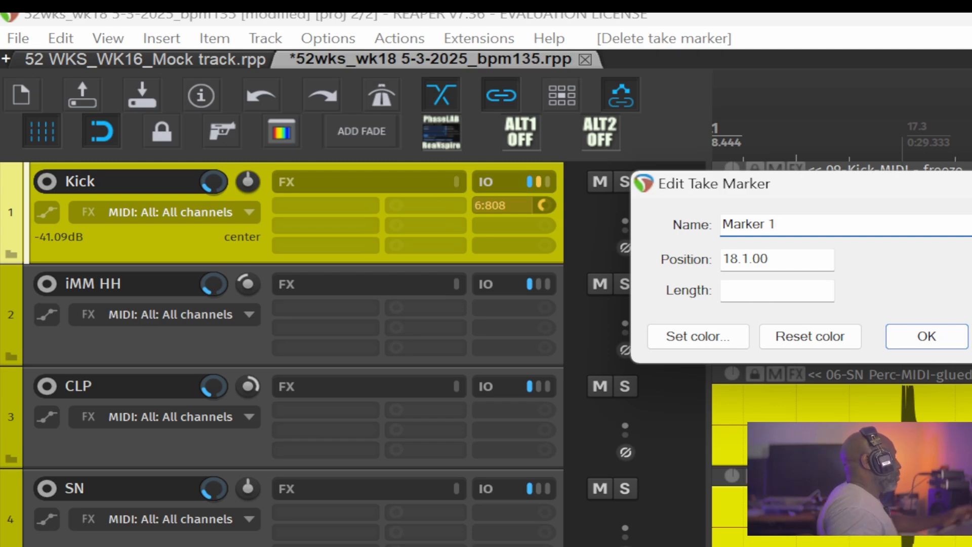
- Set the Marker 1 take marker's color to pink and confirm the marker
{"action": "left_click", "coordinate": [685, 336]}
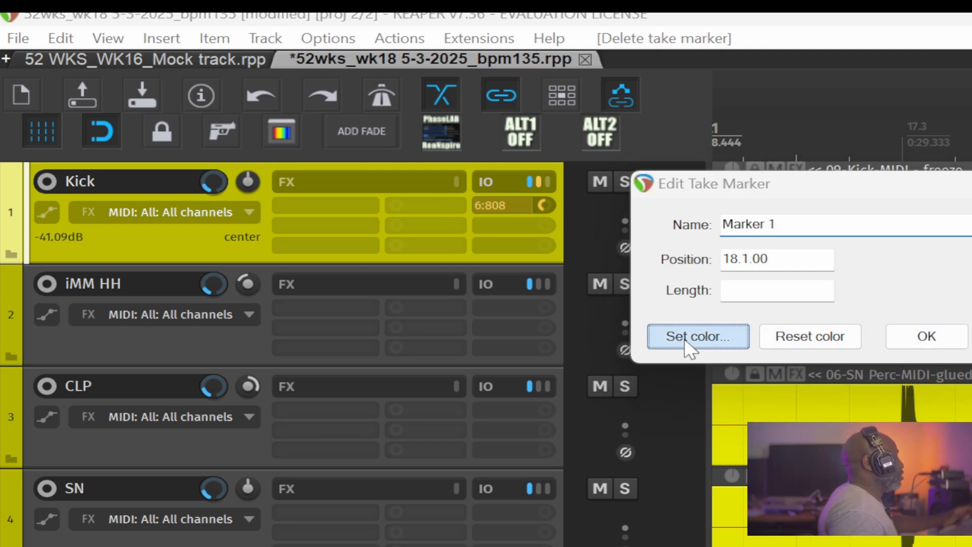
{"action": "left_click", "coordinate": [729, 405]}
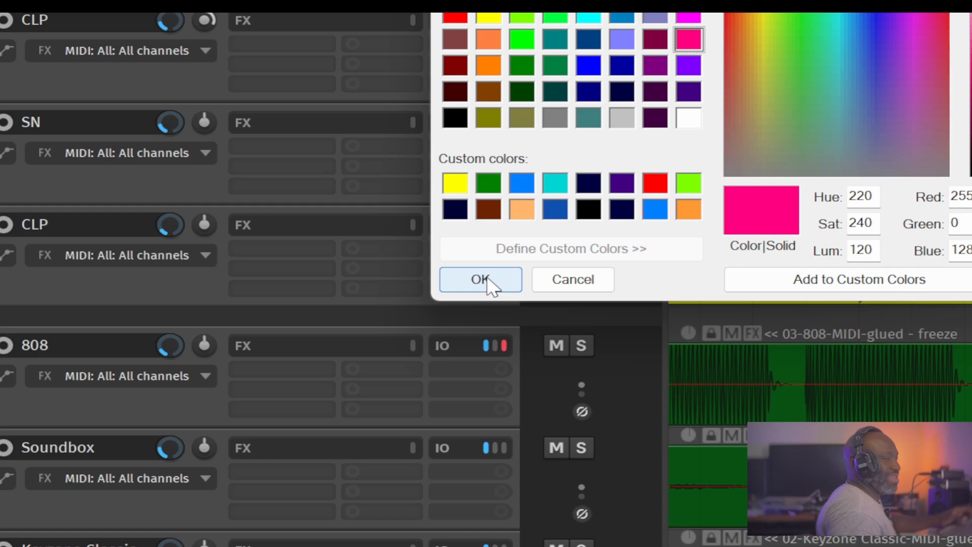
{"action": "left_click", "coordinate": [486, 289]}
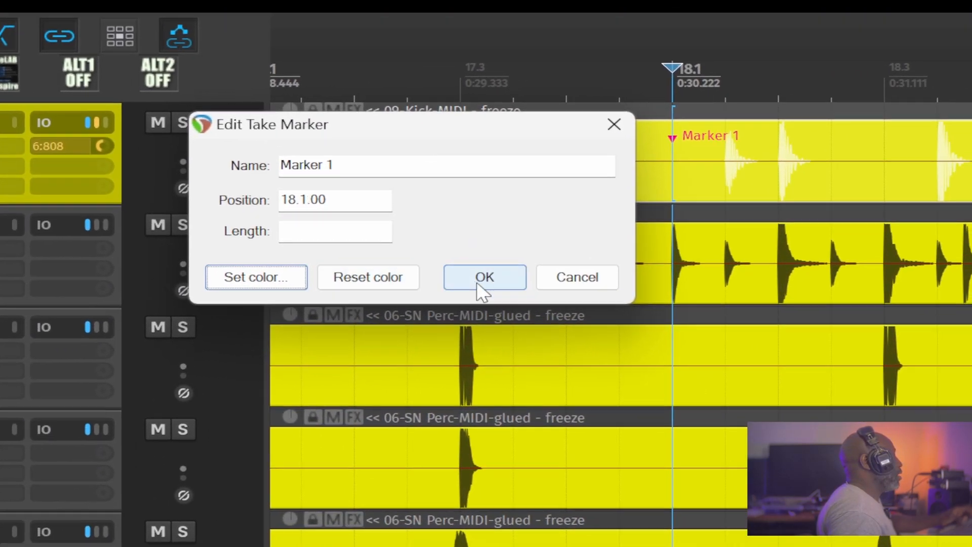
{"action": "left_click", "coordinate": [450, 296]}
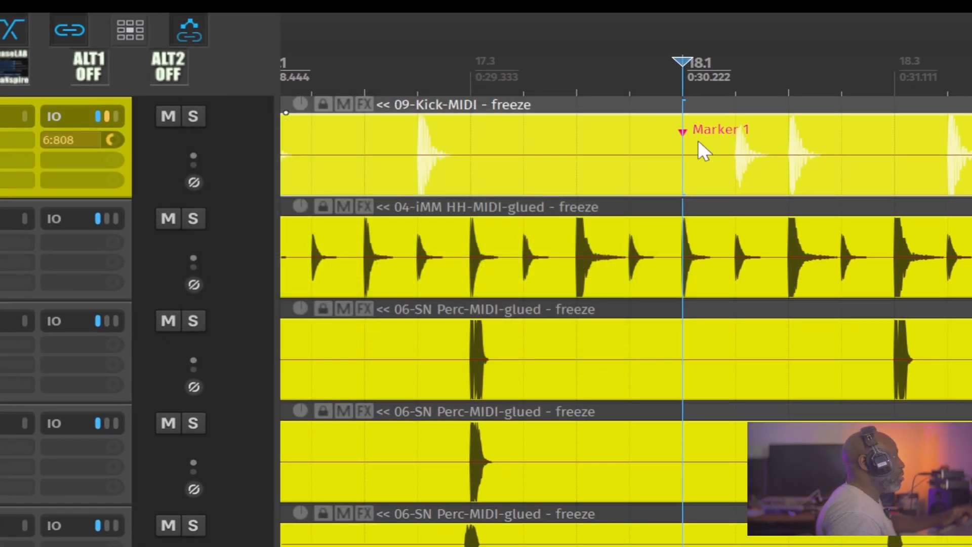
- Open the Marker 1 take marker's properties to review them, then cancel
{"action": "left_click", "coordinate": [787, 91]}
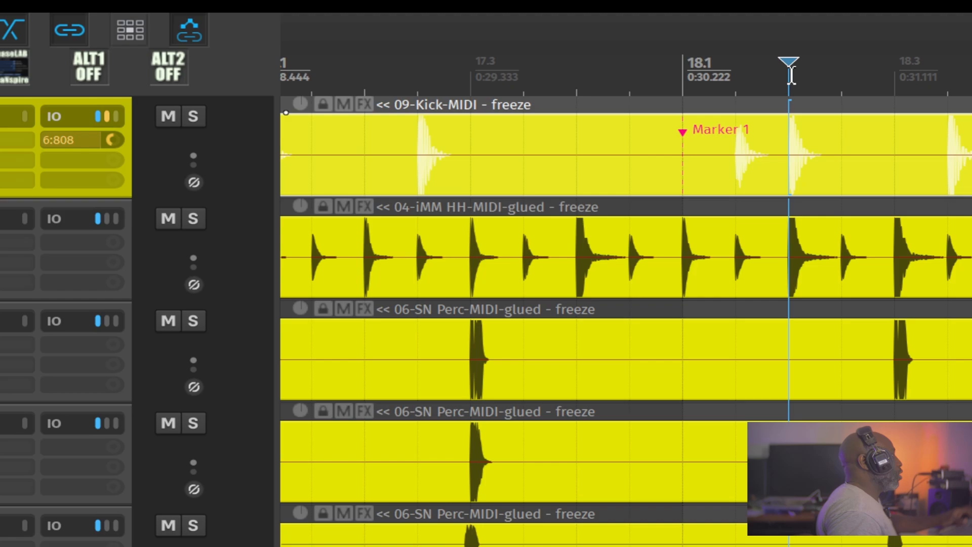
{"action": "double_click", "coordinate": [685, 131]}
{"action": "left_click", "coordinate": [435, 159]}
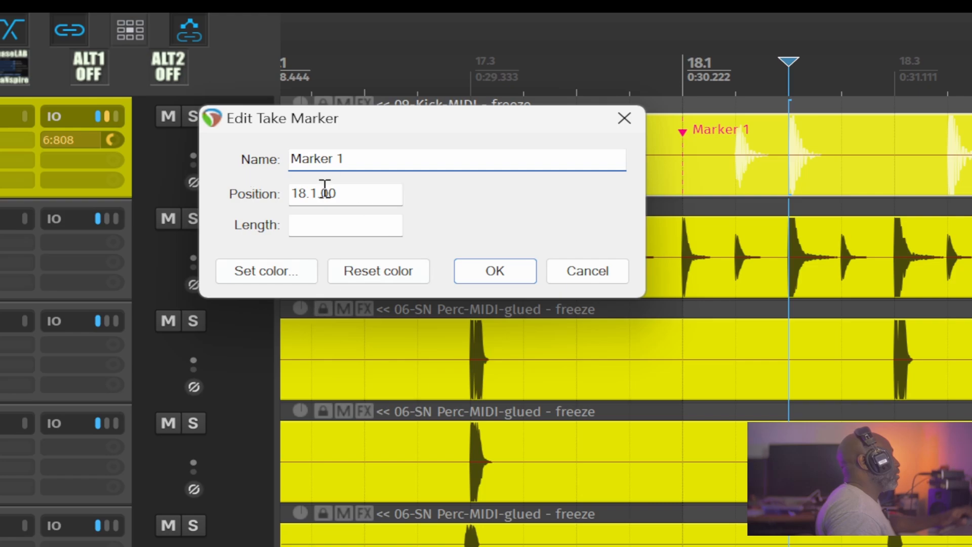
{"action": "left_click", "coordinate": [569, 270]}
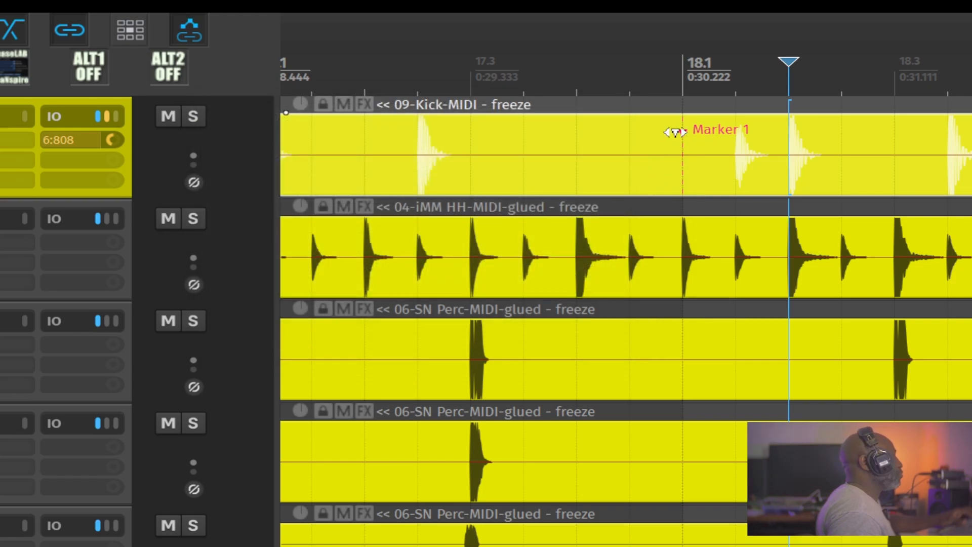
- Try dragging the Marker 1 take marker along the Kick item
{"action": "mouse_move", "coordinate": [679, 132]}
{"action": "left_mouse_down"}
{"action": "mouse_move", "coordinate": [764, 130]}
{"action": "mouse_move", "coordinate": [554, 148]}
{"action": "mouse_move", "coordinate": [668, 143]}
{"action": "left_mouse_up"}
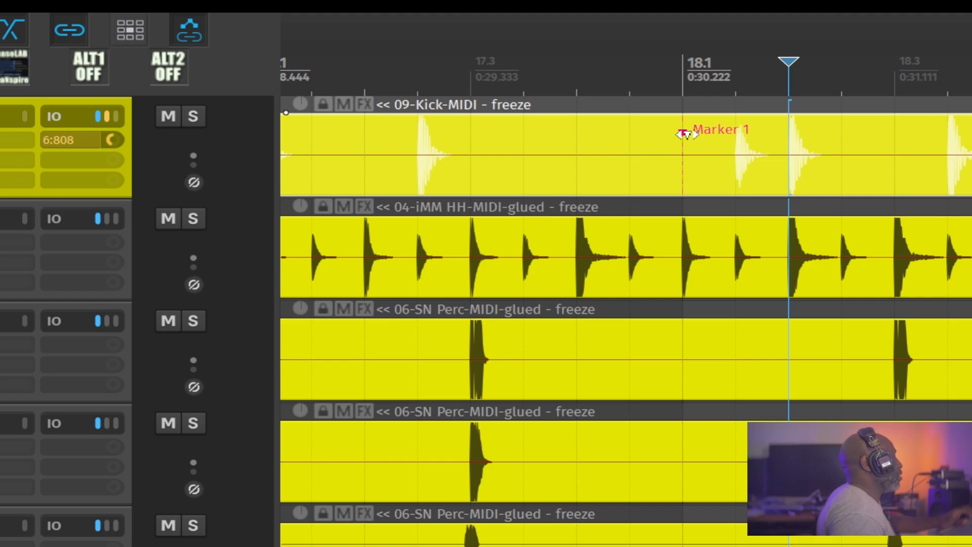
{"action": "mouse_move", "coordinate": [684, 130]}
{"action": "left_mouse_down"}
{"action": "mouse_move", "coordinate": [659, 143]}
{"action": "mouse_move", "coordinate": [692, 132]}
{"action": "mouse_move", "coordinate": [684, 132]}
{"action": "left_mouse_up"}
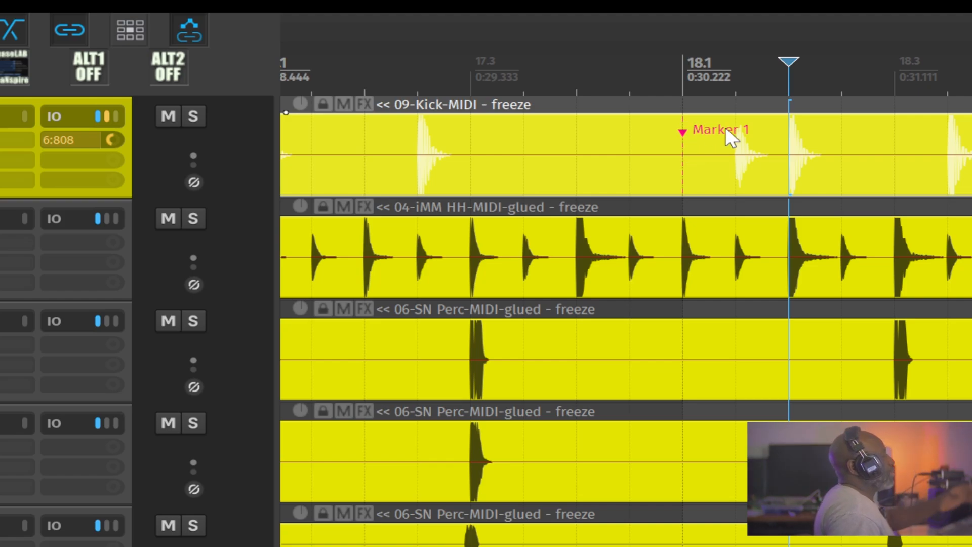
{"action": "scroll", "coordinate": [800, 152], "scroll_direction": "down", "scroll_amount": 5}
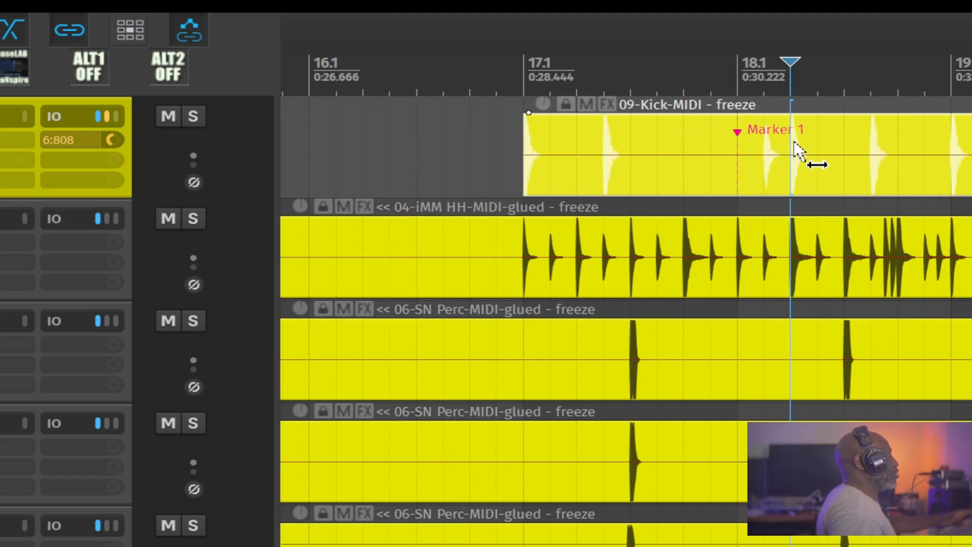
{"action": "scroll", "coordinate": [797, 151], "scroll_direction": "up", "scroll_amount": 5}
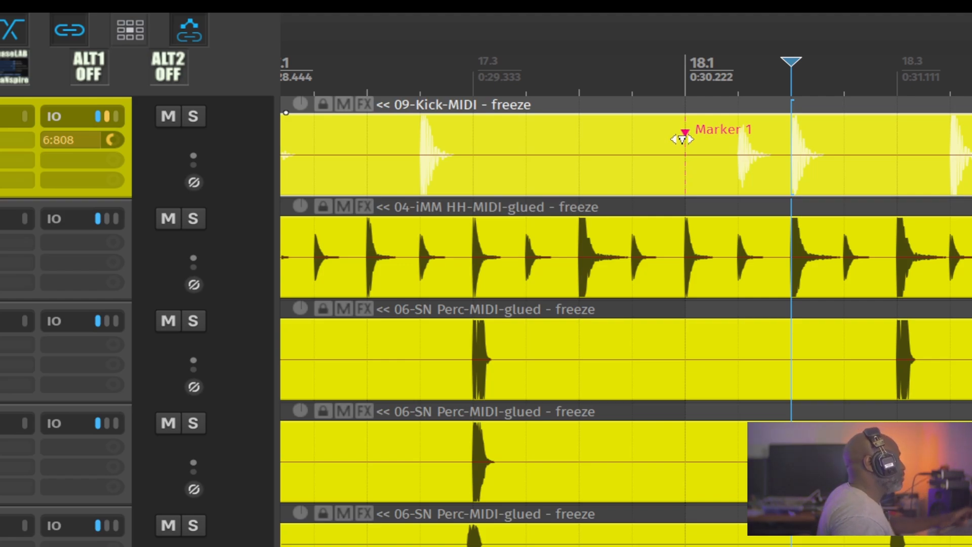
{"action": "scroll", "coordinate": [399, 198], "scroll_direction": "up", "scroll_amount": 3}
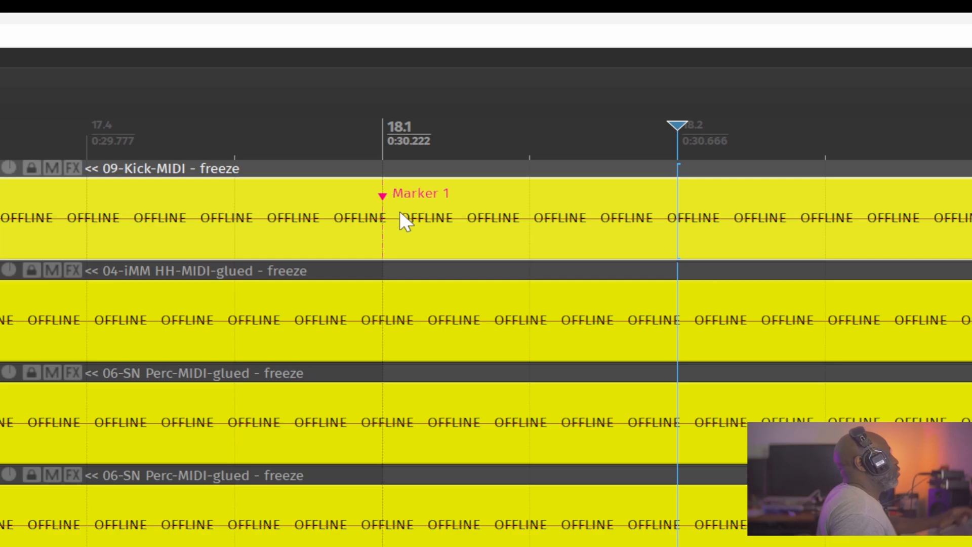
{"action": "scroll", "coordinate": [399, 214], "scroll_direction": "up", "scroll_amount": 3}
{"action": "scroll", "coordinate": [444, 208], "scroll_direction": "up", "scroll_amount": 3}
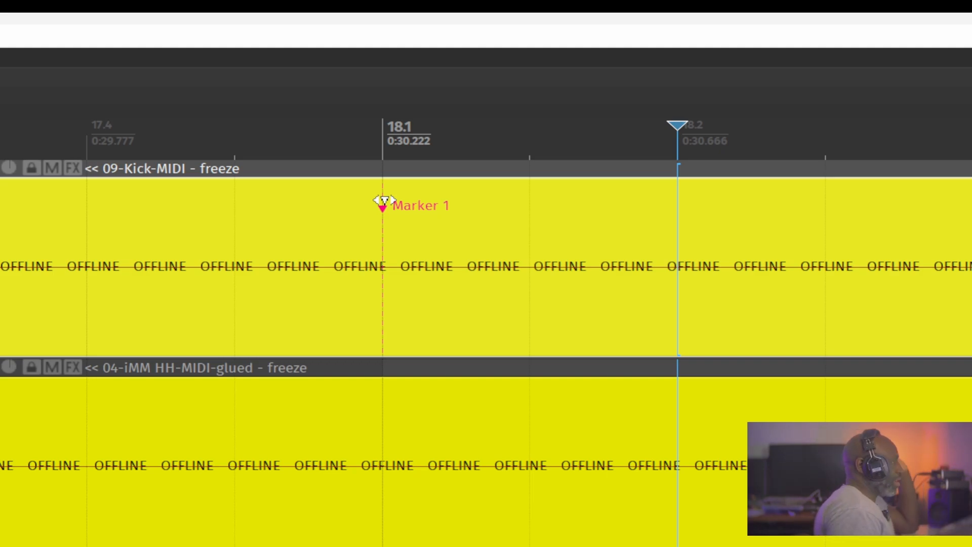
- Place the edit cursor at bar 18.1 and solo the 808 track
{"action": "left_click", "coordinate": [384, 131]}
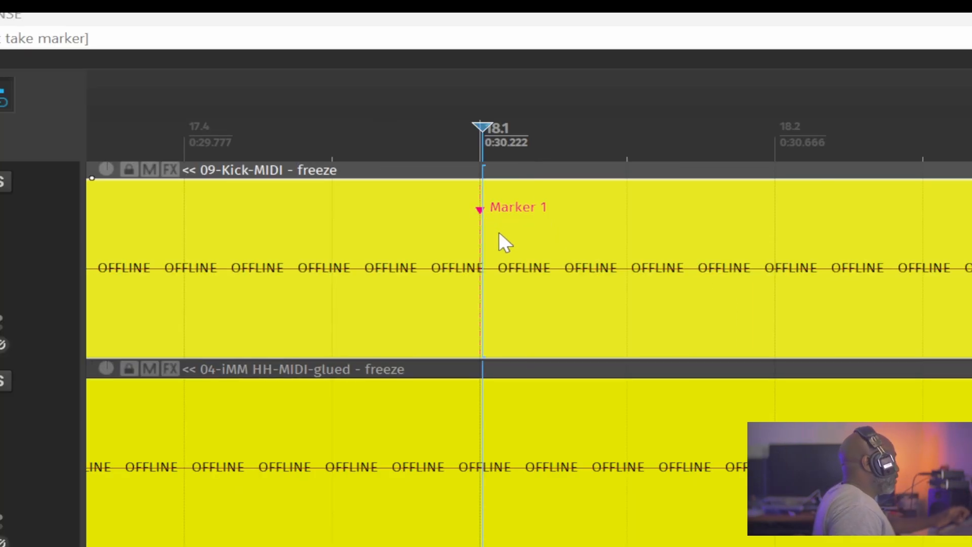
{"action": "scroll", "coordinate": [530, 262], "scroll_direction": "down", "scroll_amount": 2}
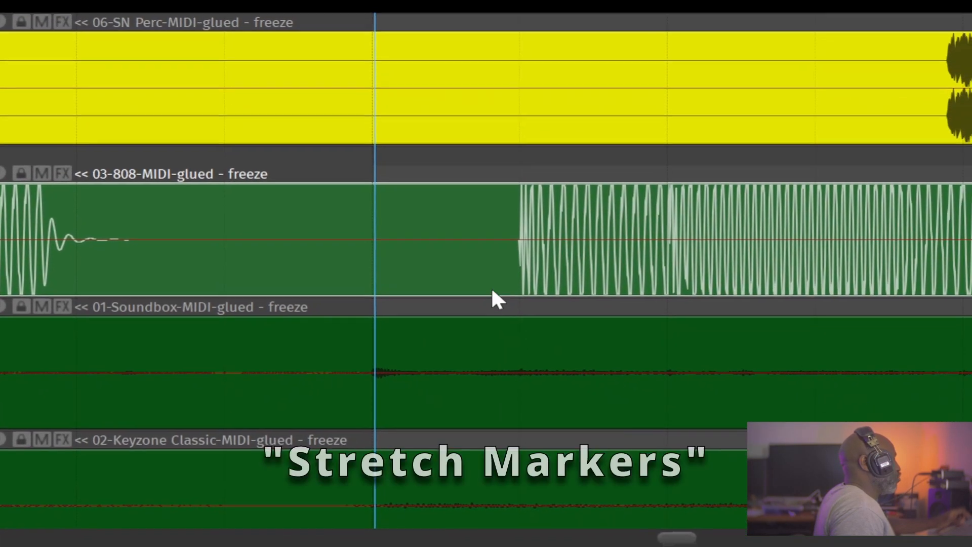
{"action": "scroll", "coordinate": [494, 281], "scroll_direction": "down", "scroll_amount": 3}
{"action": "scroll", "coordinate": [489, 281], "scroll_direction": "down", "scroll_amount": 2}
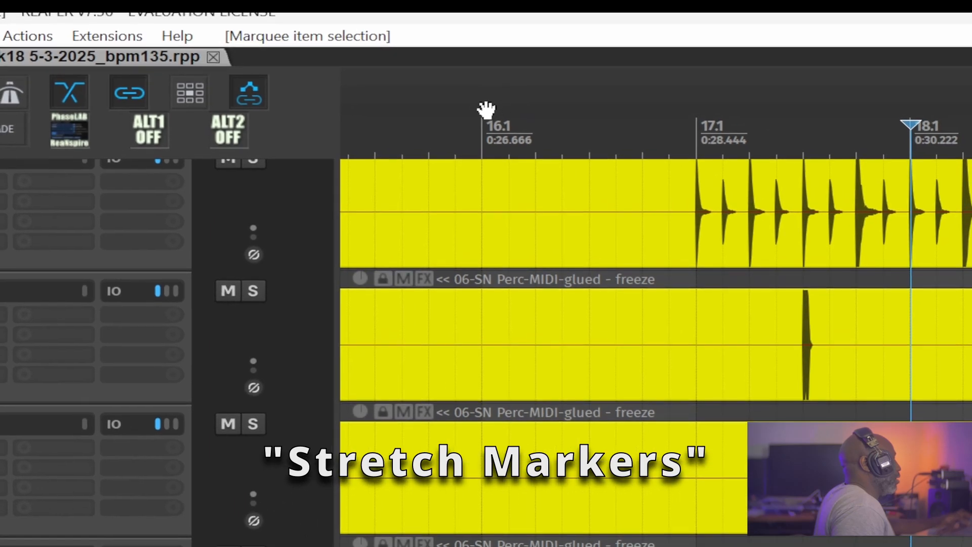
{"action": "left_click", "coordinate": [529, 84]}
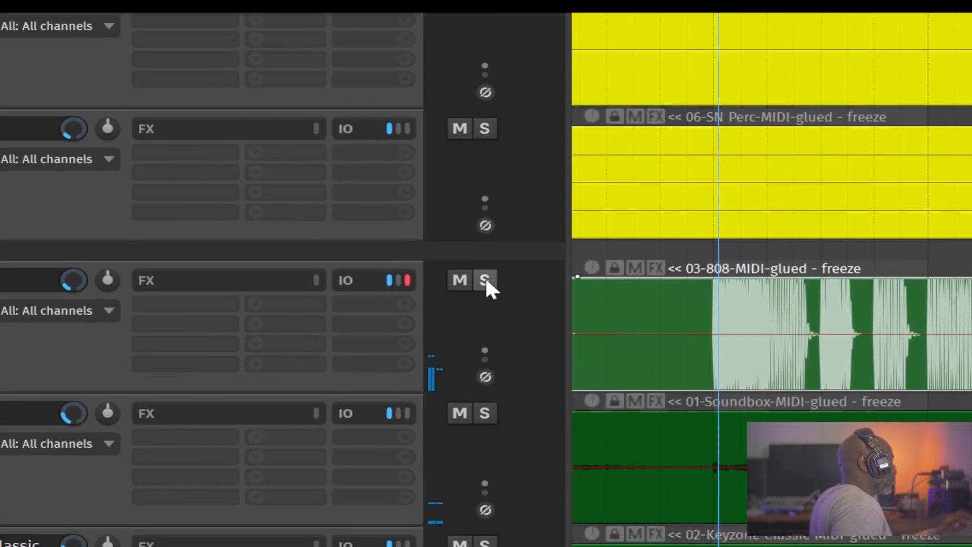
{"action": "left_click", "coordinate": [315, 276]}
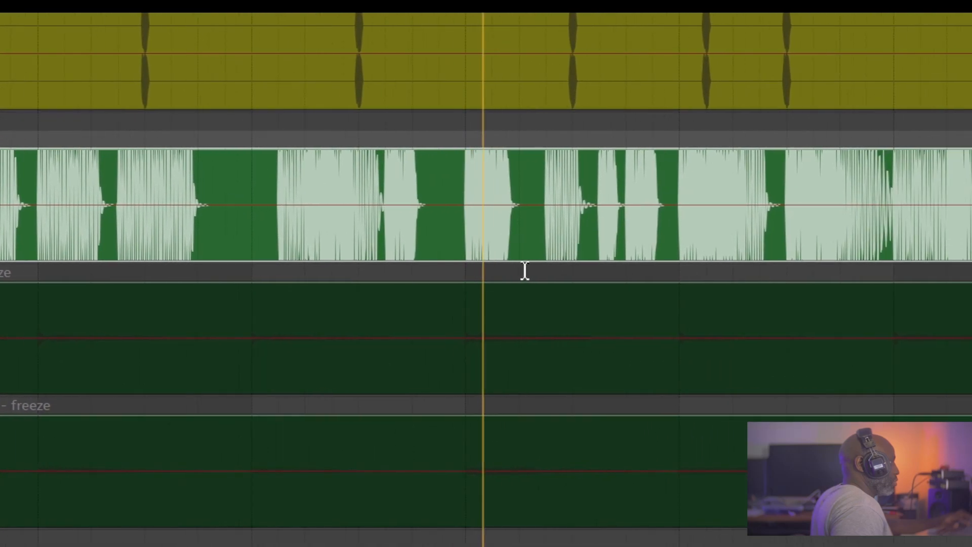
- Zoom in to inspect the 808 item's waveform
{"action": "scroll", "coordinate": [629, 262], "scroll_direction": "up", "scroll_amount": 3}
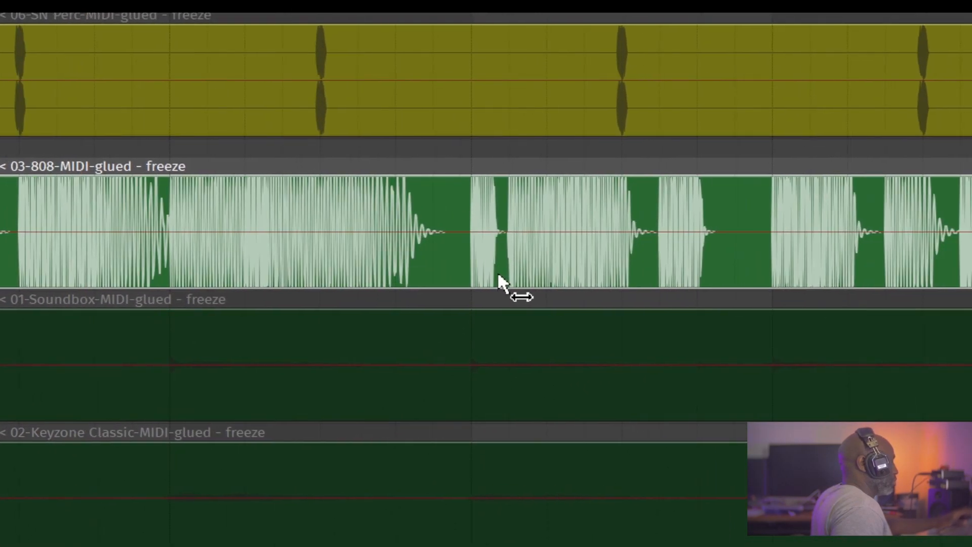
{"action": "scroll", "coordinate": [561, 246], "scroll_direction": "down", "scroll_amount": 2}
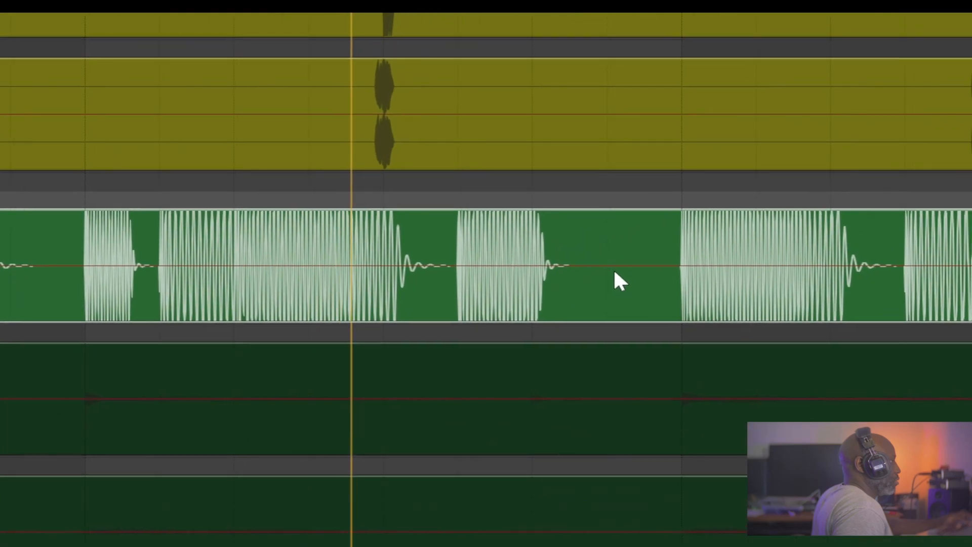
{"action": "scroll", "coordinate": [617, 266], "scroll_direction": "down", "scroll_amount": 2}
{"action": "left_click_drag", "start_coordinate": [649, 279], "coordinate": [761, 265]}
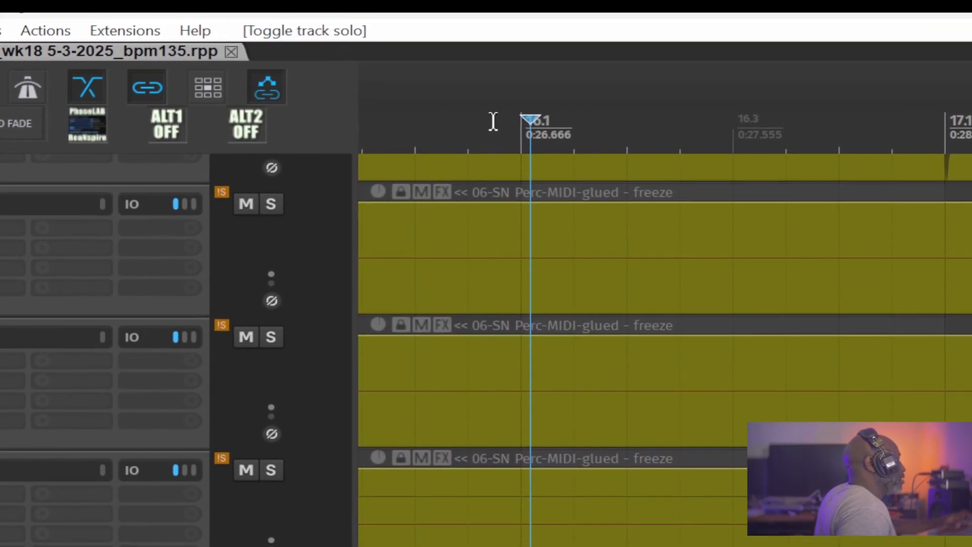
{"action": "left_click", "coordinate": [472, 23]}
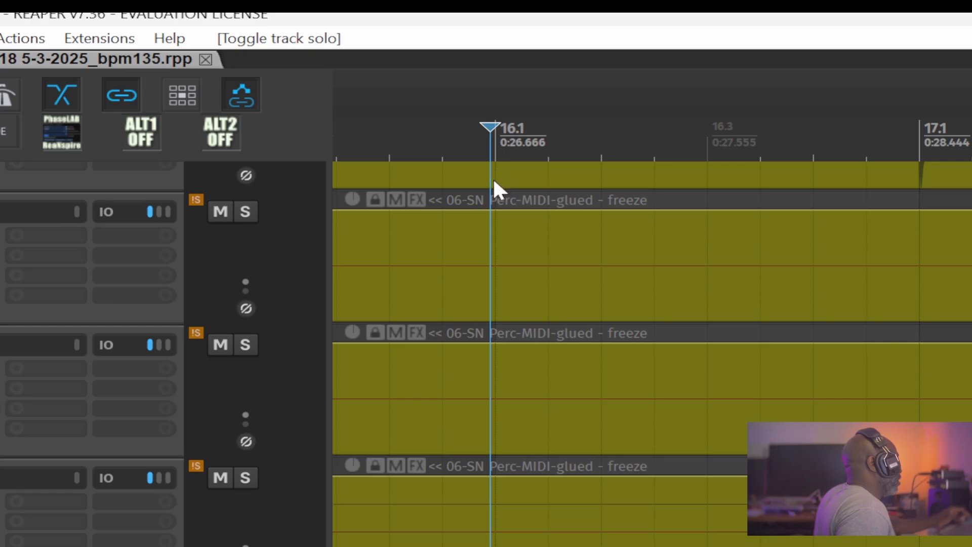
- Place the edit cursor at the start of the 808 item's second hit and play back around it
{"action": "key", "text": "space"}
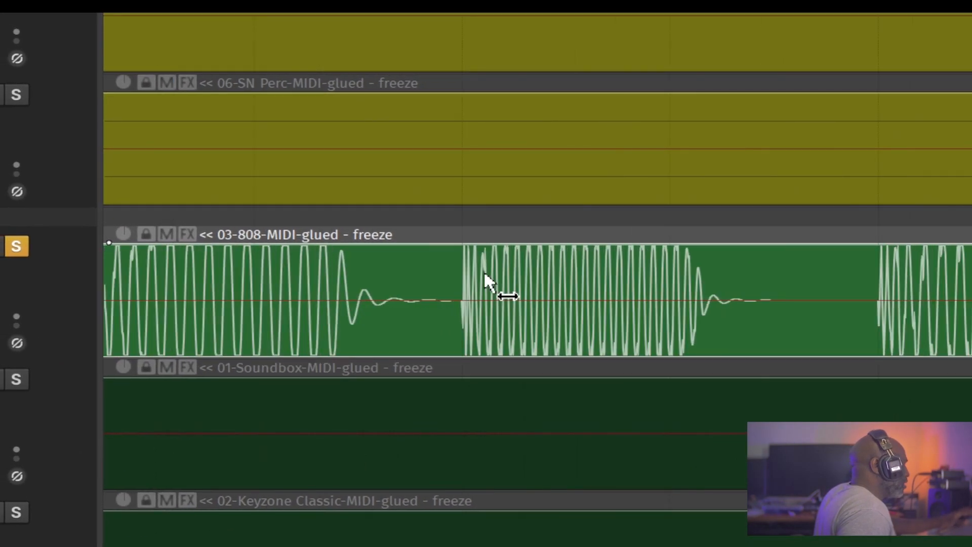
{"action": "left_click", "coordinate": [462, 267]}
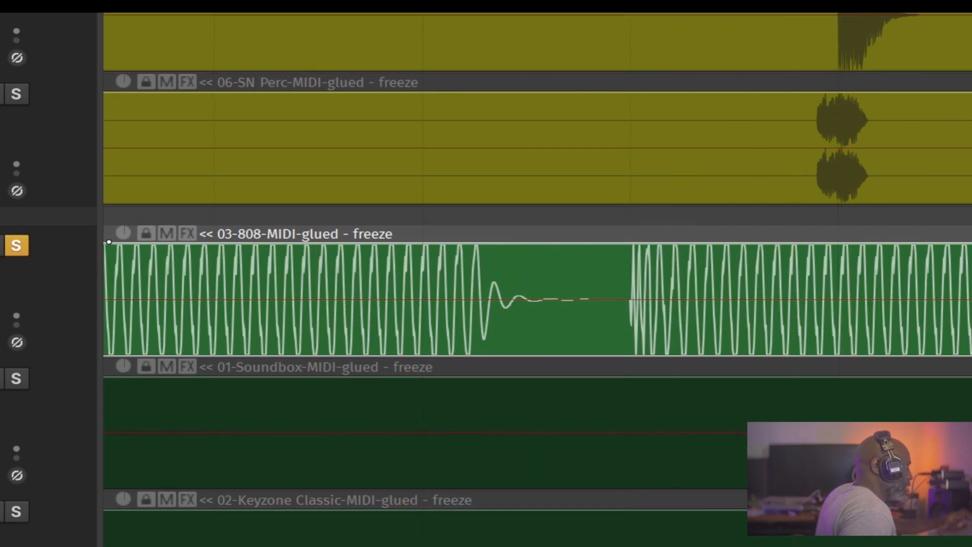
{"action": "key", "text": "space"}
{"action": "key", "text": "space"}
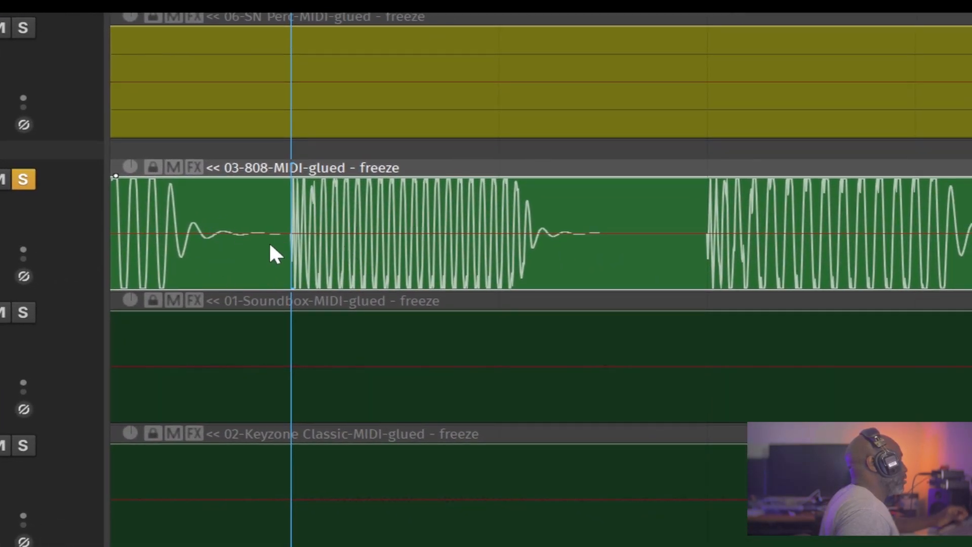
- Add a stretch marker at the edit cursor on the 808 item
{"action": "right_click", "coordinate": [346, 227]}
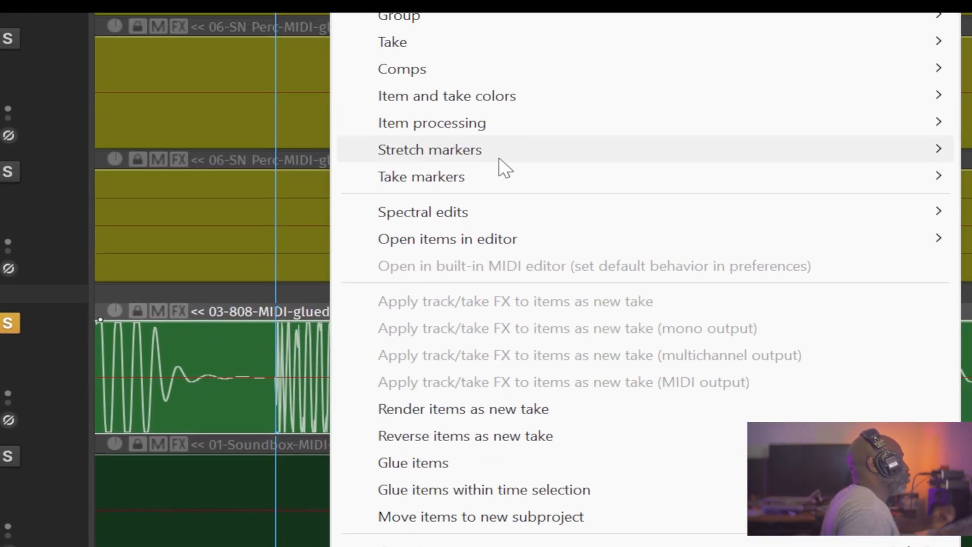
{"action": "mouse_move", "coordinate": [487, 266]}
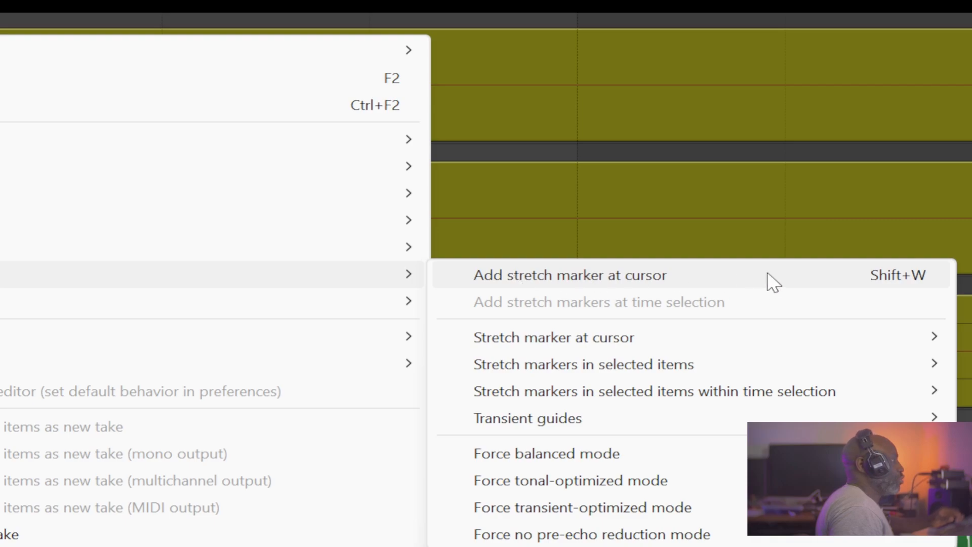
{"action": "left_click", "coordinate": [883, 281]}
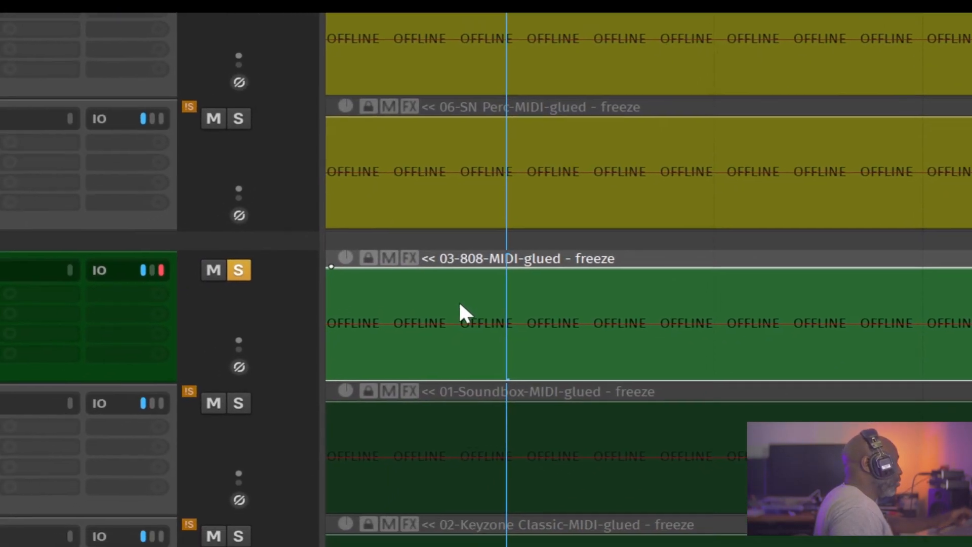
{"action": "left_click_drag", "start_coordinate": [103, 411], "coordinate": [190, 443]}
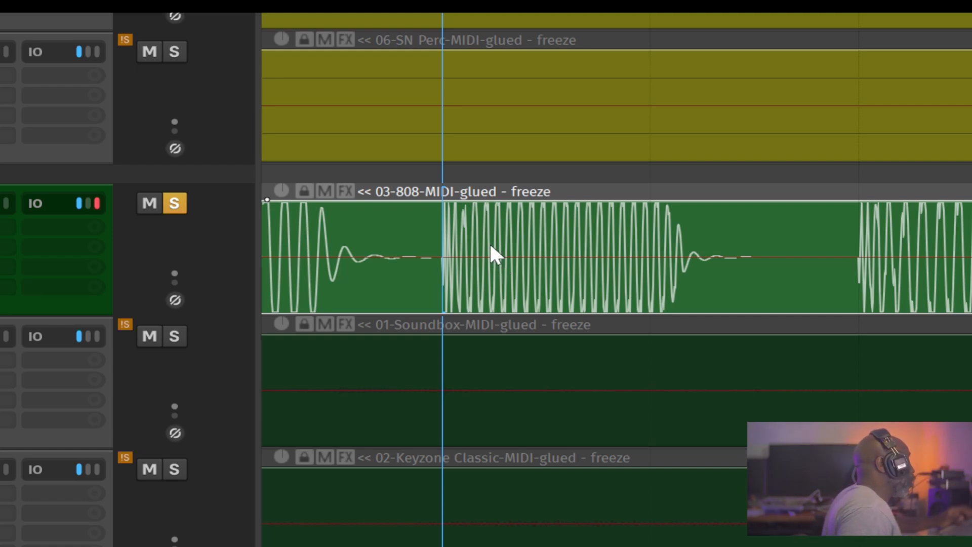
{"action": "right_click", "coordinate": [483, 249]}
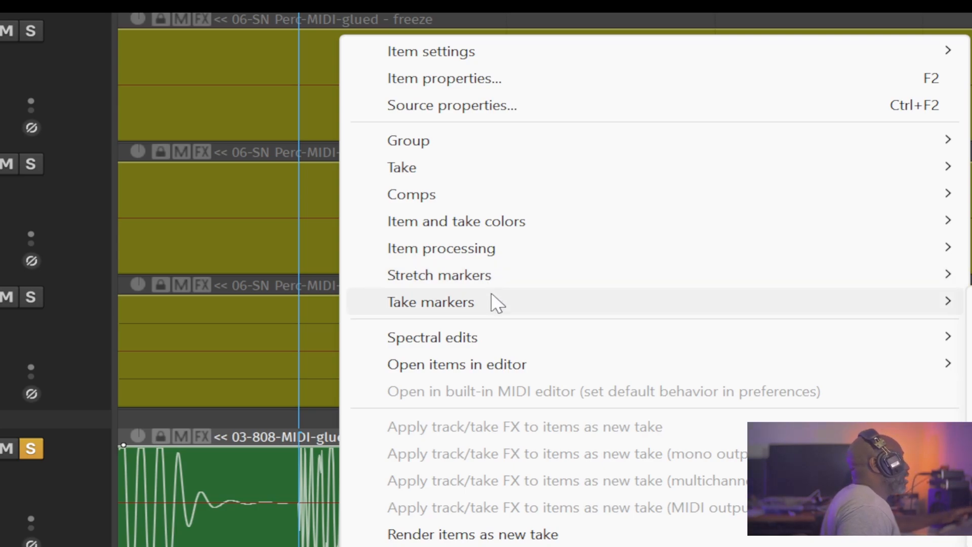
{"action": "key", "text": "Escape"}
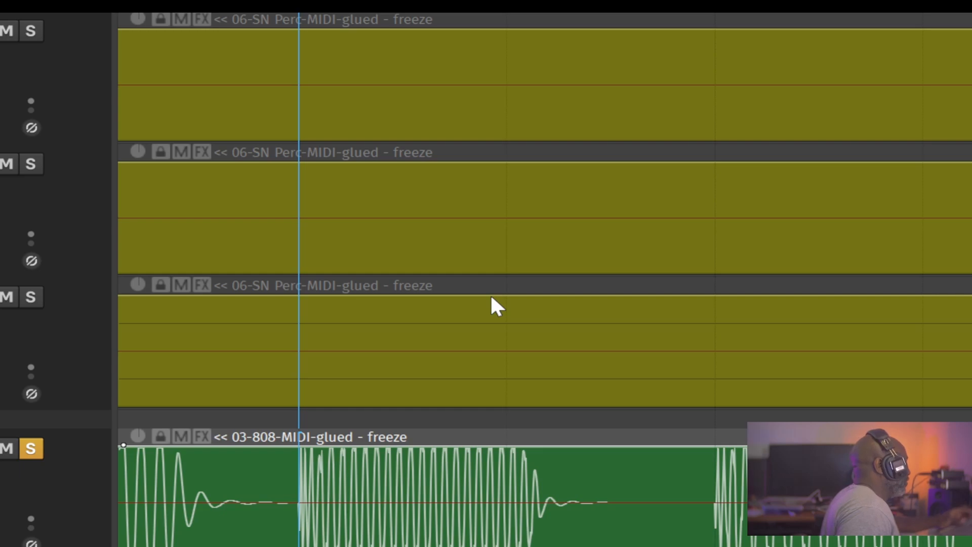
{"action": "key", "text": "w"}
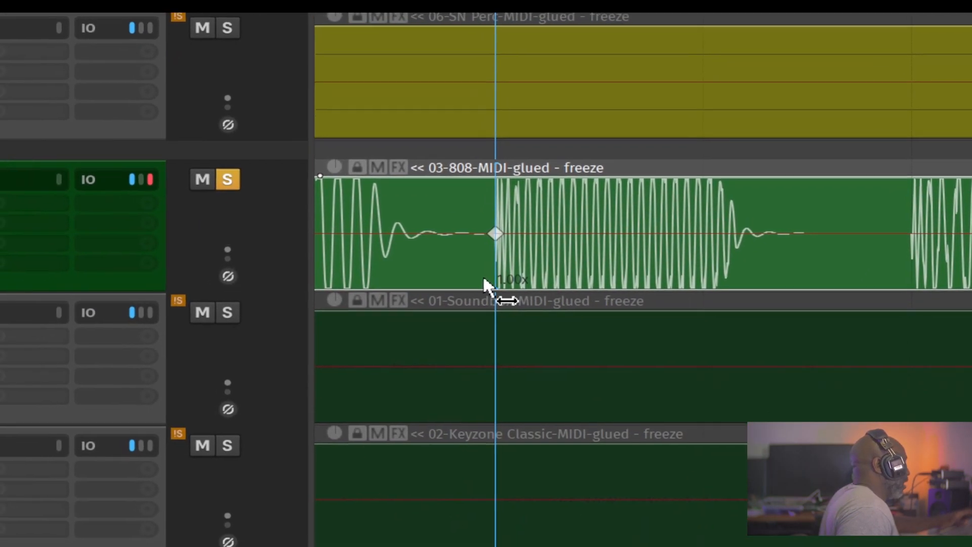
- Add two more stretch markers on the 808 item around the gap before its second hit
{"action": "scroll", "coordinate": [482, 262], "scroll_direction": "up", "scroll_amount": 2}
{"action": "scroll", "coordinate": [505, 234], "scroll_direction": "up", "scroll_amount": 3}
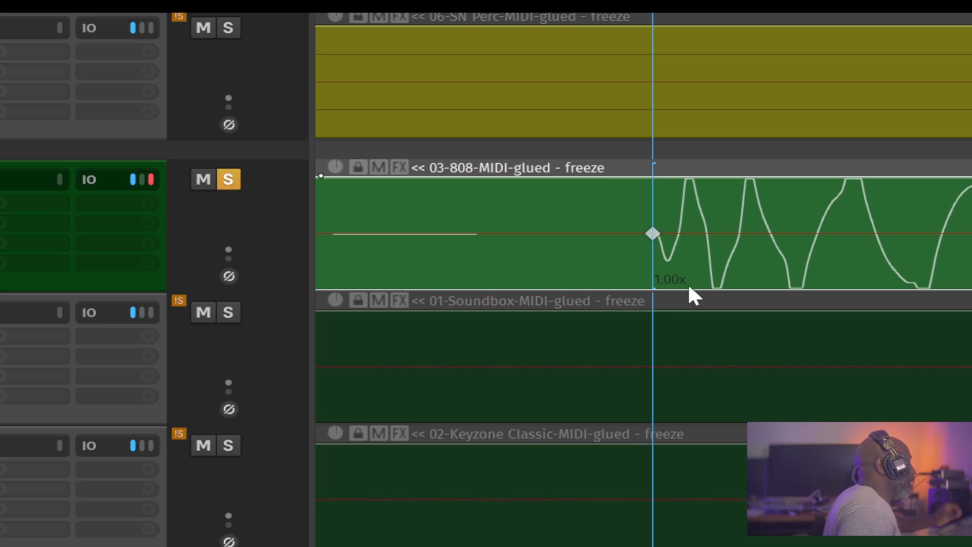
{"action": "left_click_drag", "start_coordinate": [691, 279], "coordinate": [691, 280]}
{"action": "scroll", "coordinate": [691, 282], "scroll_direction": "down", "scroll_amount": 1}
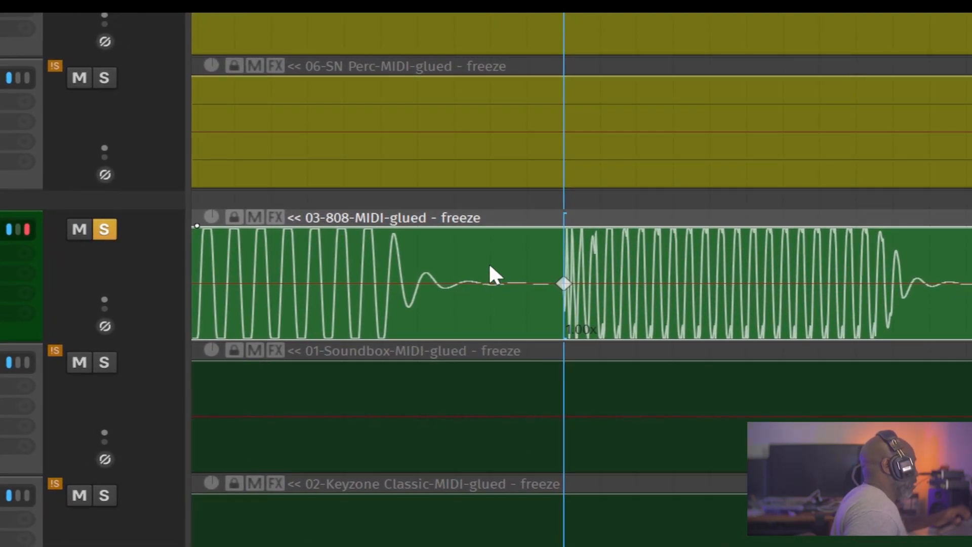
{"action": "left_click", "coordinate": [490, 266]}
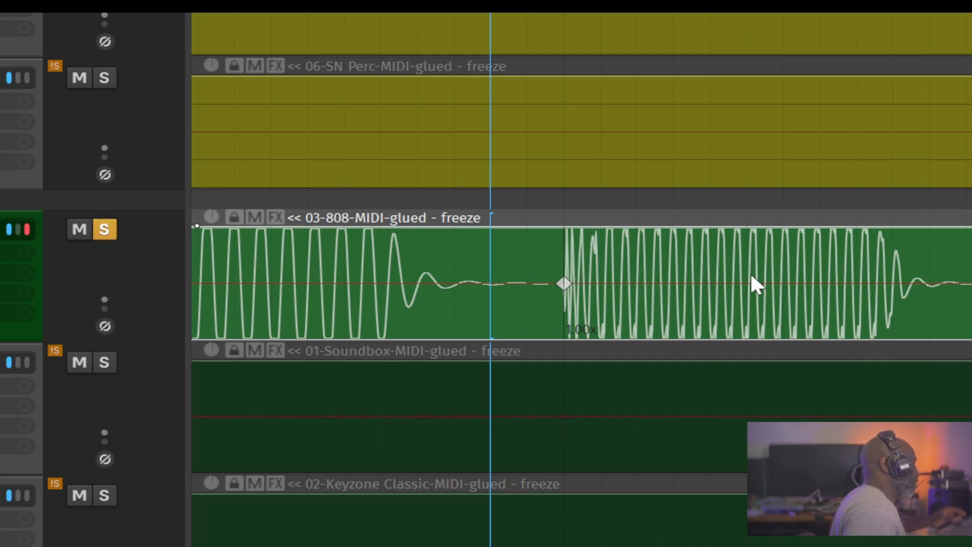
{"action": "key", "text": "shift+w"}
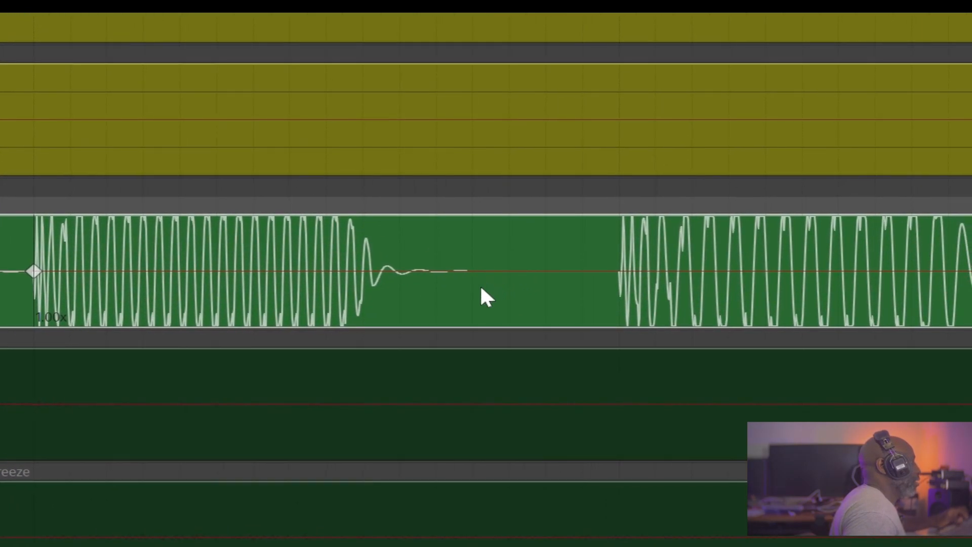
{"action": "left_click", "coordinate": [583, 262]}
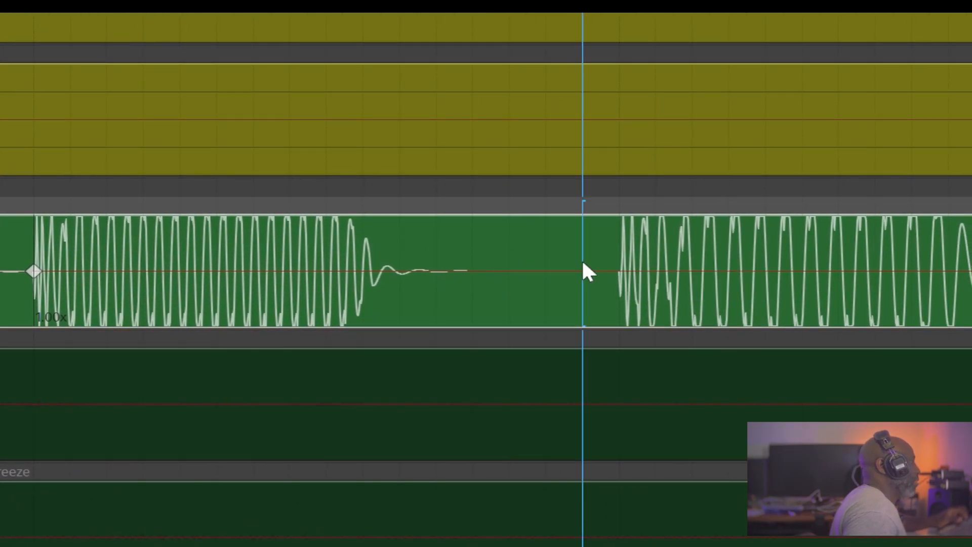
{"action": "key", "text": "shift+w"}
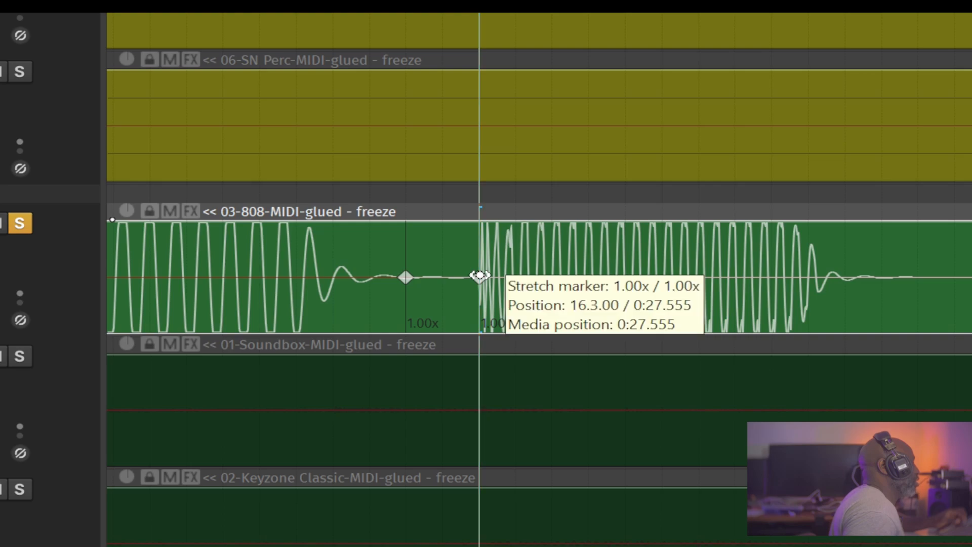
- Drag the second-hit stretch marker later to stretch the 808 audio before it
{"action": "left_click_drag", "start_coordinate": [479, 276], "coordinate": [661, 284]}
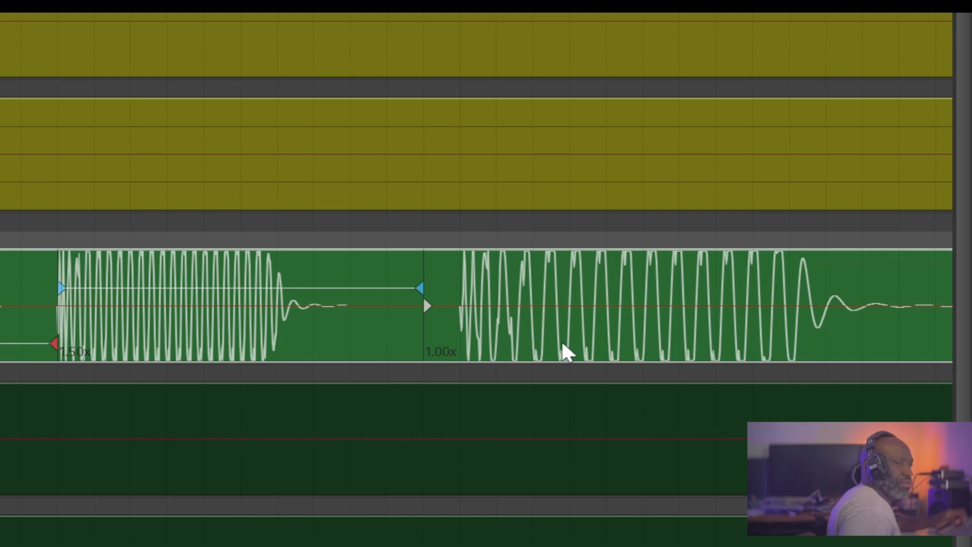
{"action": "scroll", "coordinate": [361, 291], "scroll_direction": "down", "scroll_amount": 1}
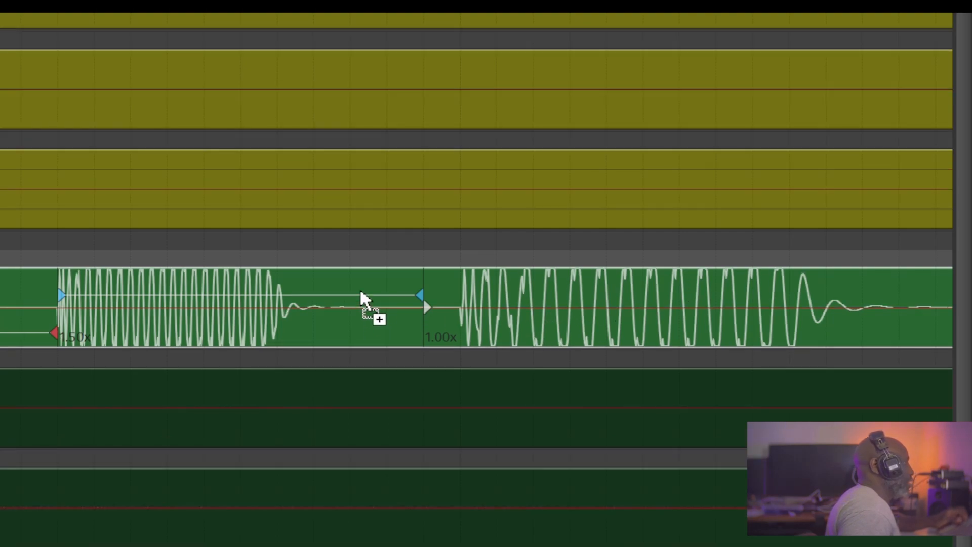
{"action": "scroll", "coordinate": [362, 298], "scroll_direction": "up", "scroll_amount": 2}
{"action": "scroll", "coordinate": [355, 288], "scroll_direction": "down", "scroll_amount": 2}
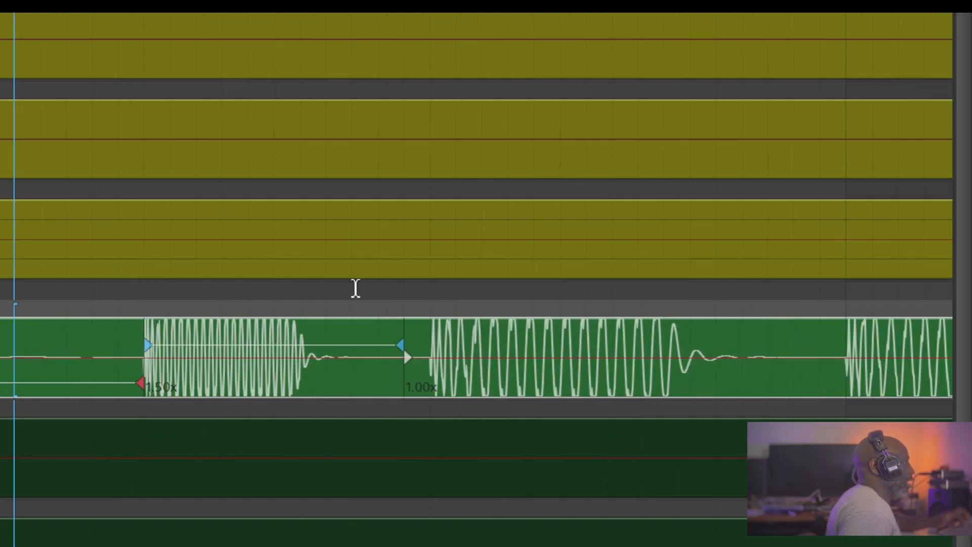
{"action": "left_click_drag", "start_coordinate": [357, 321], "coordinate": [250, 154]}
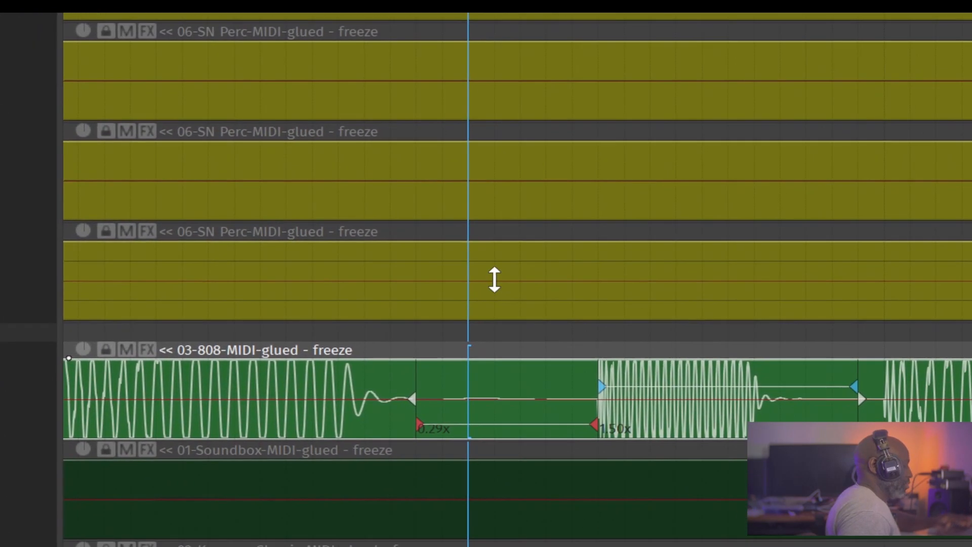
{"action": "scroll", "coordinate": [512, 289], "scroll_direction": "down", "scroll_amount": 3}
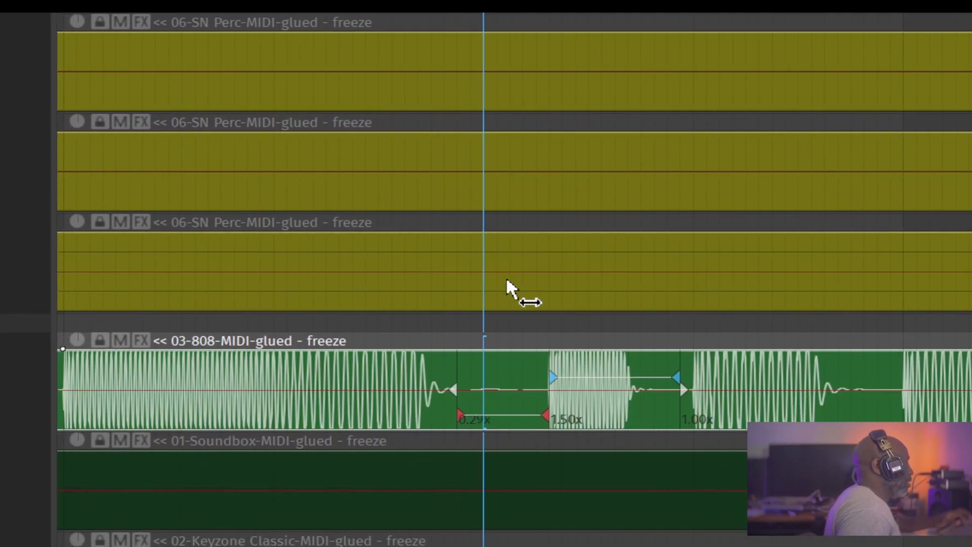
- Play back the stretched 808 section to hear the result
{"action": "key", "text": "space"}
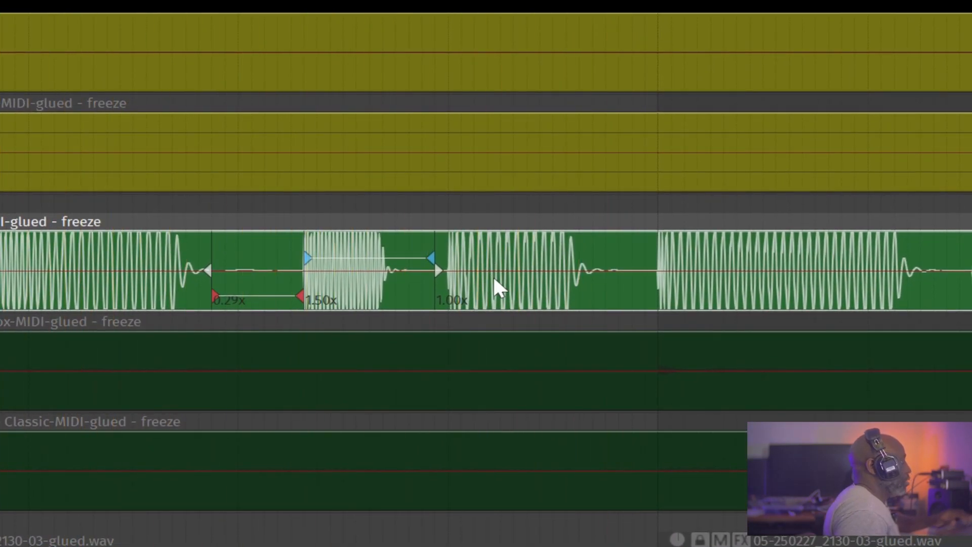
{"action": "scroll", "coordinate": [496, 276], "scroll_direction": "left", "scroll_amount": 3}
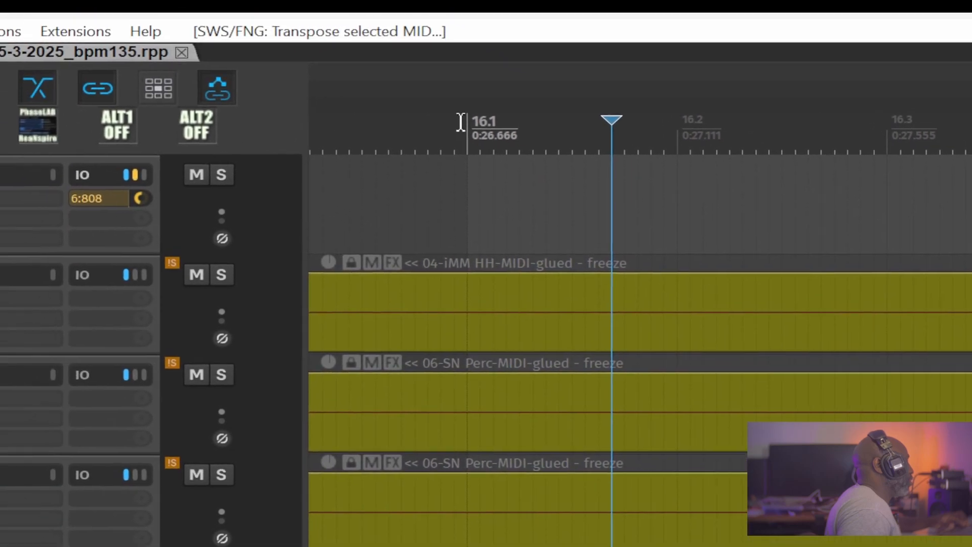
{"action": "key", "text": "space"}
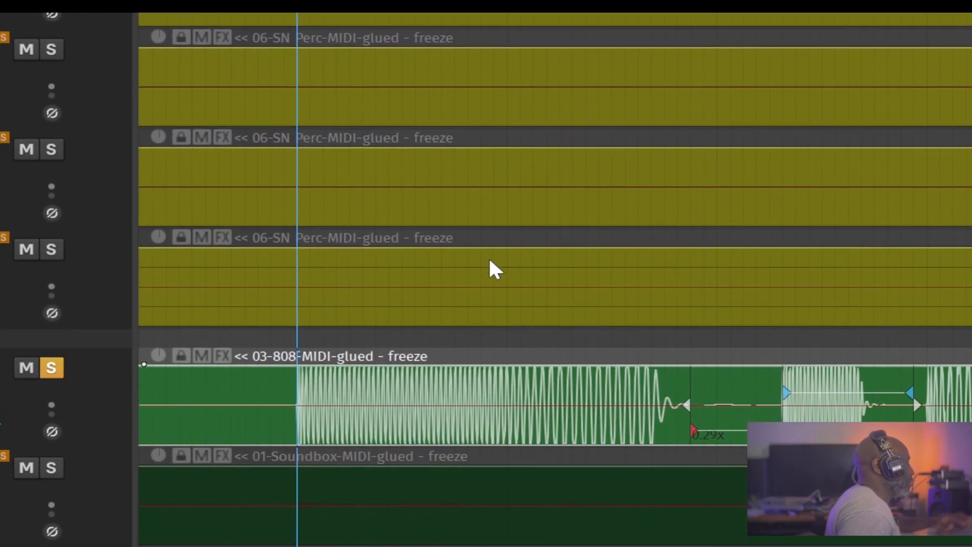
{"action": "key", "text": "space"}
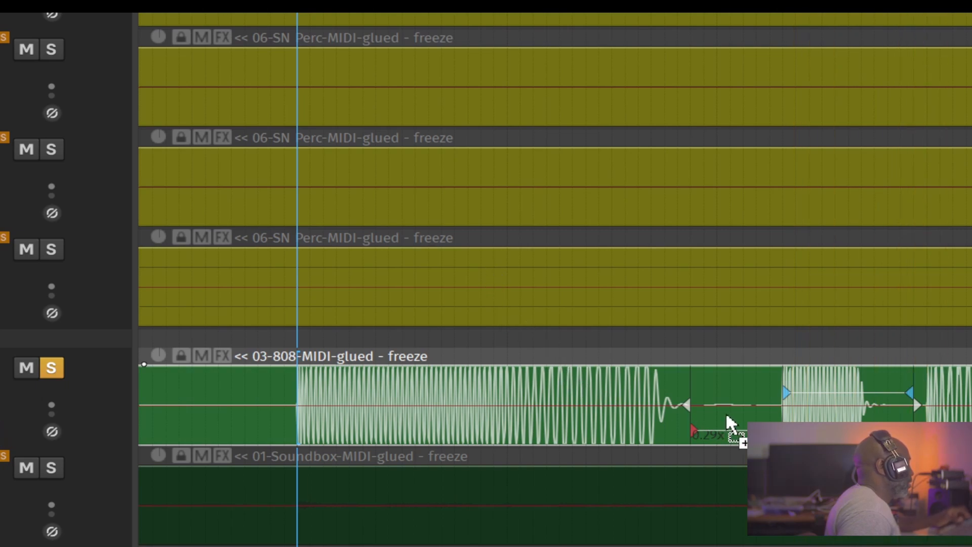
- Compare the 808 stretch by undoing and redoing it during playback, finishing with the stretch undone
{"action": "key", "text": "ctrl+z"}
{"action": "key", "text": "ctrl+z"}
{"action": "key", "text": "space"}
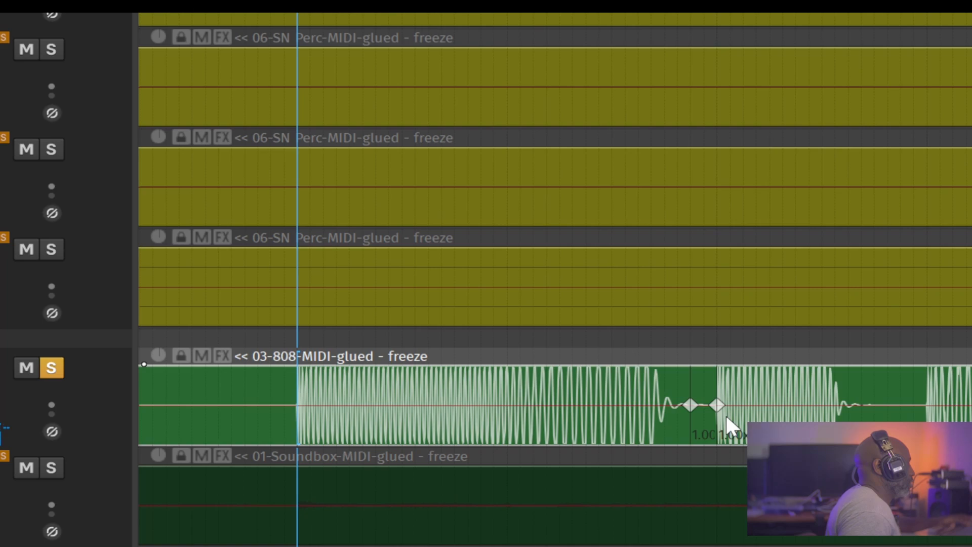
{"action": "key", "text": "ctrl+shift+z"}
{"action": "key", "text": "ctrl+shift+z"}
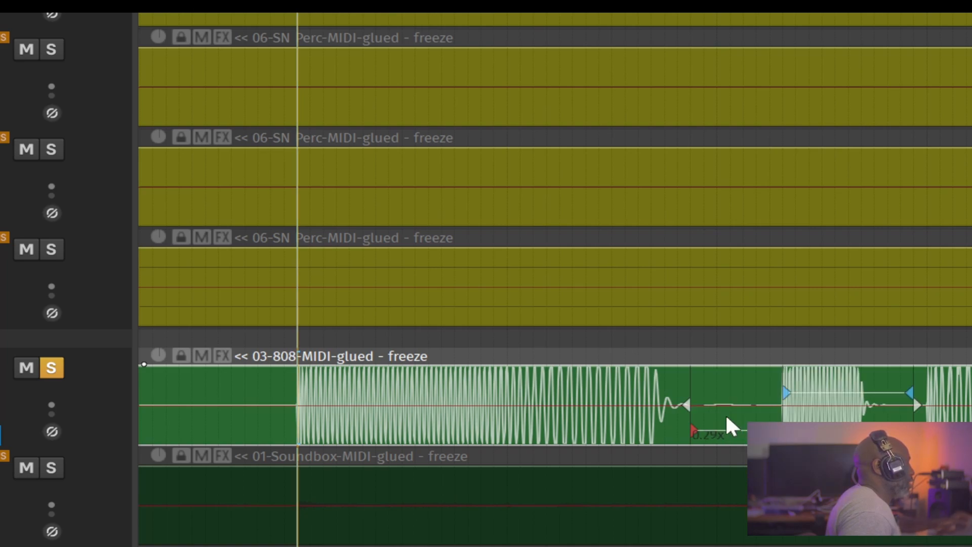
{"action": "key", "text": "space"}
{"action": "key", "text": "space"}
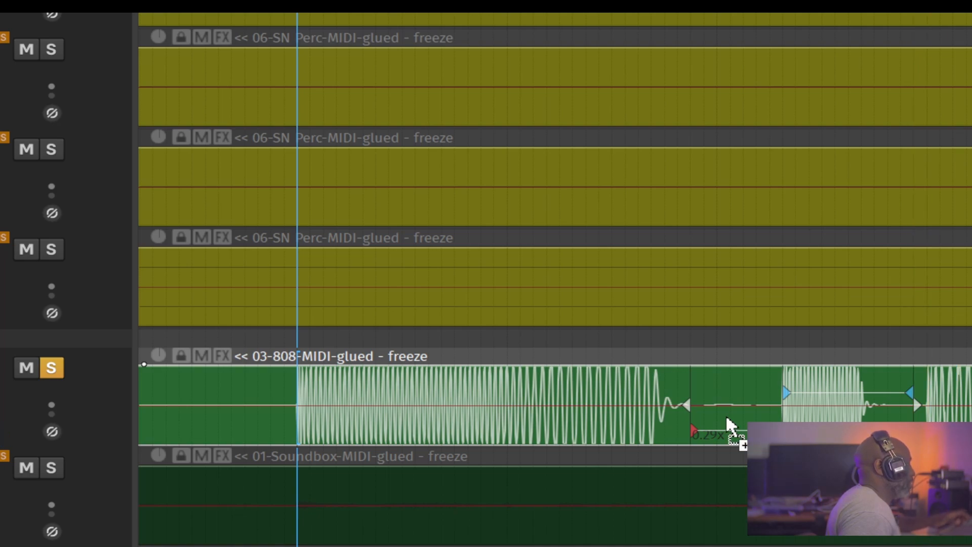
{"action": "key", "text": "ctrl+z"}
{"action": "key", "text": "space"}
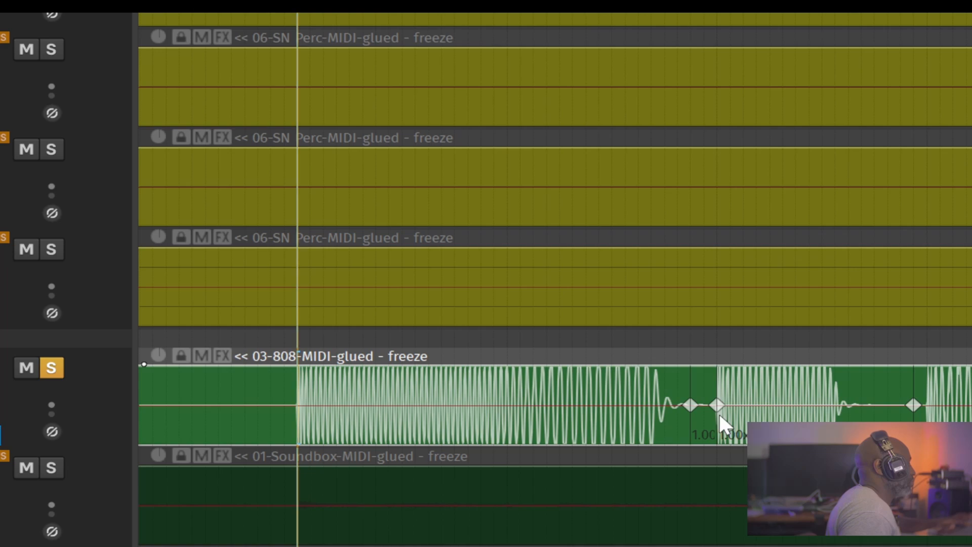
{"action": "key", "text": "space"}
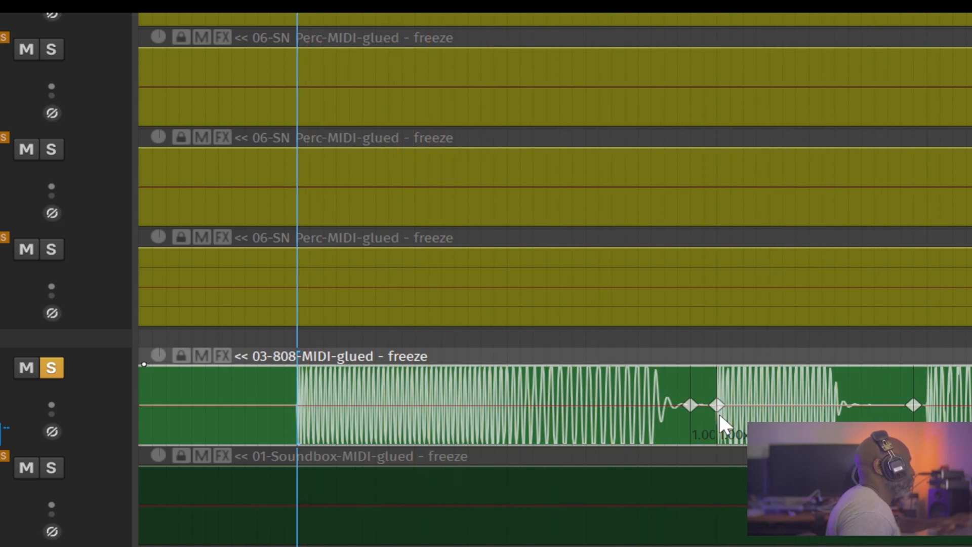
{"action": "key", "text": "ctrl+z"}
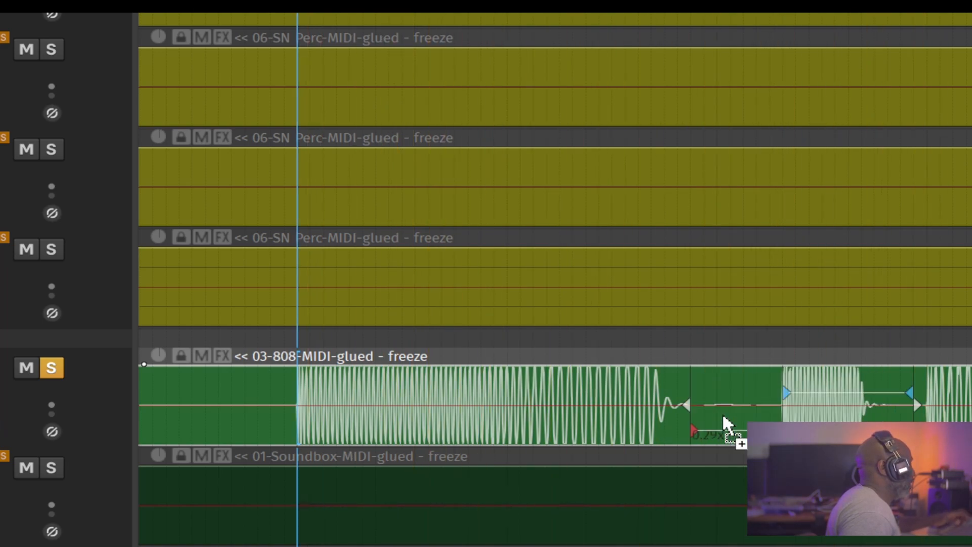
{"action": "key", "text": "space"}
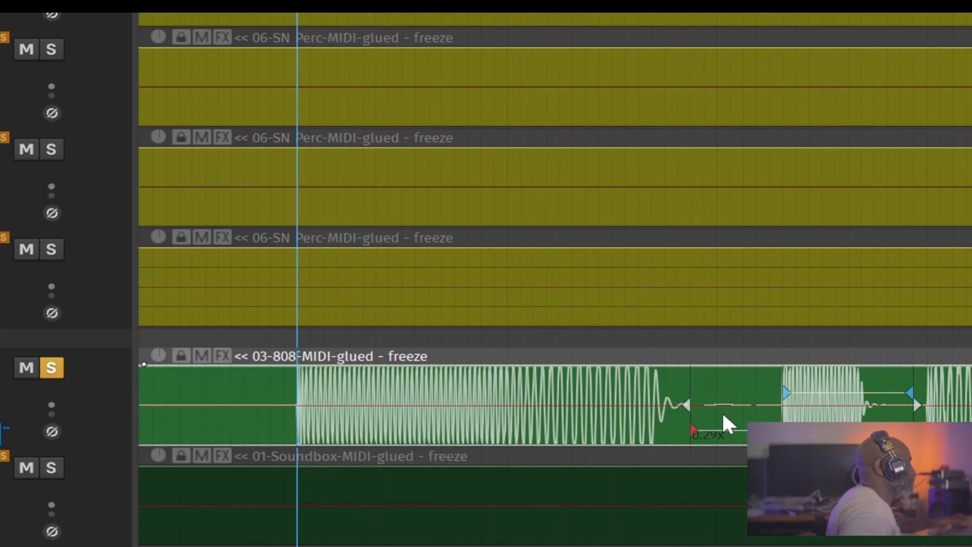
{"action": "key", "text": "ctrl+z"}
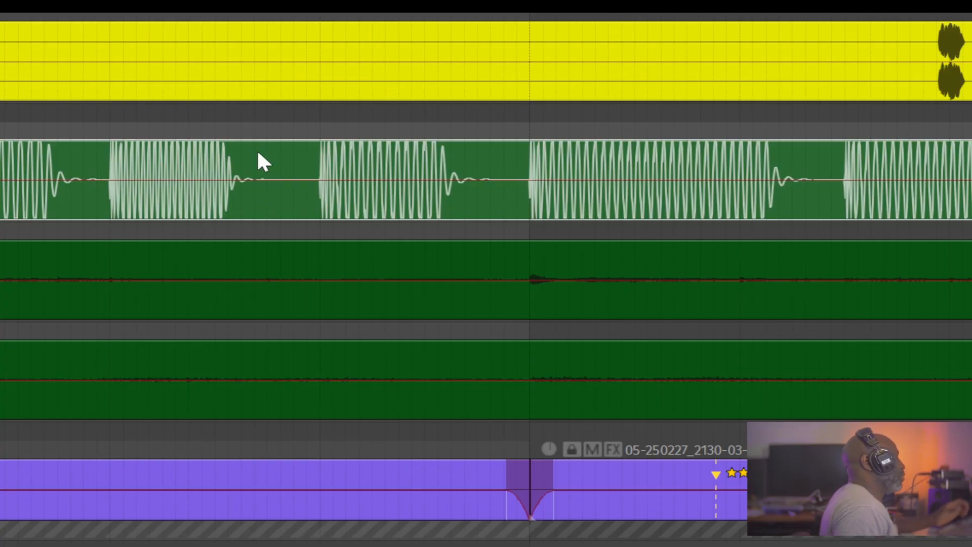
{"action": "scroll", "coordinate": [246, 150], "scroll_direction": "down", "scroll_amount": 5}
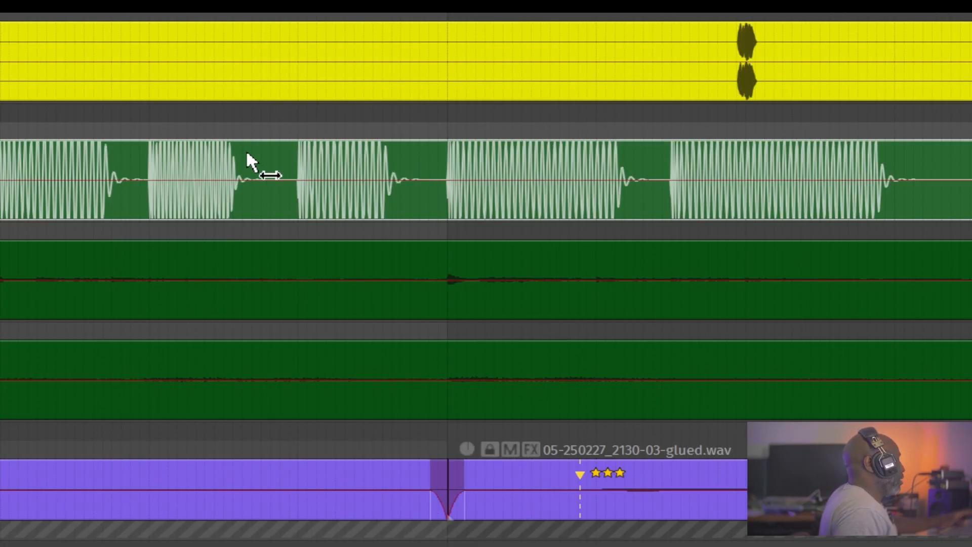
{"action": "scroll", "coordinate": [246, 150], "scroll_direction": "down", "scroll_amount": 2}
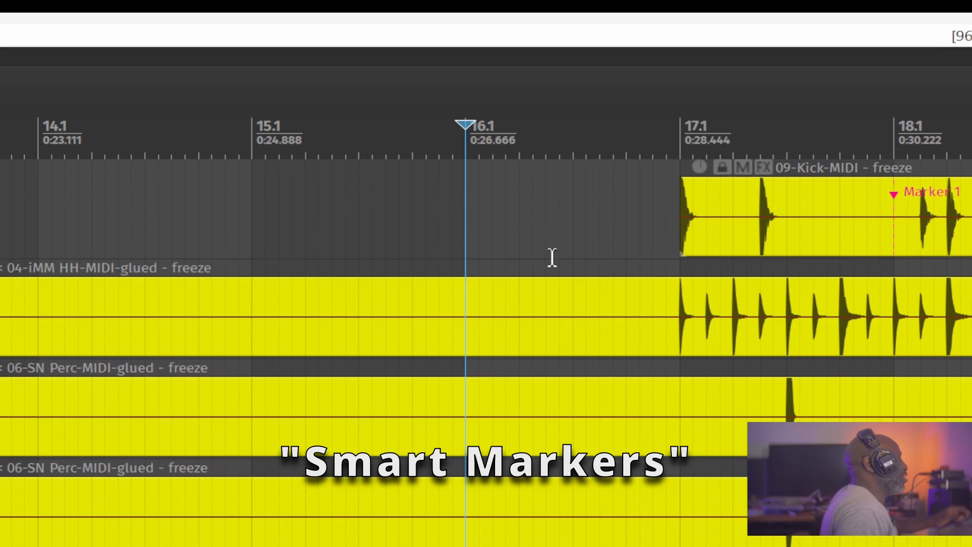
- Select the kick item, set the edit cursor at the start of bar 17 and play that section back
{"action": "left_click_drag", "start_coordinate": [567, 270], "coordinate": [434, 455]}
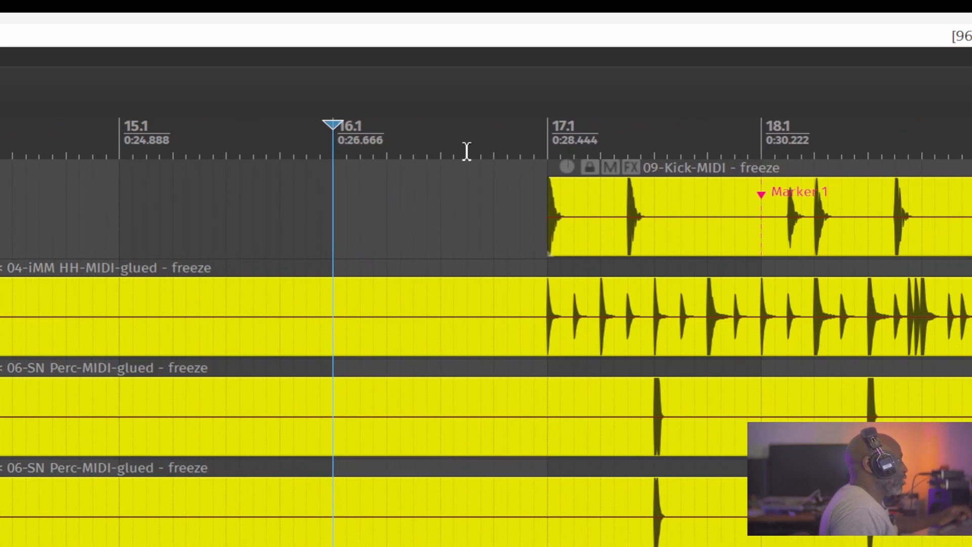
{"action": "left_click", "coordinate": [547, 124]}
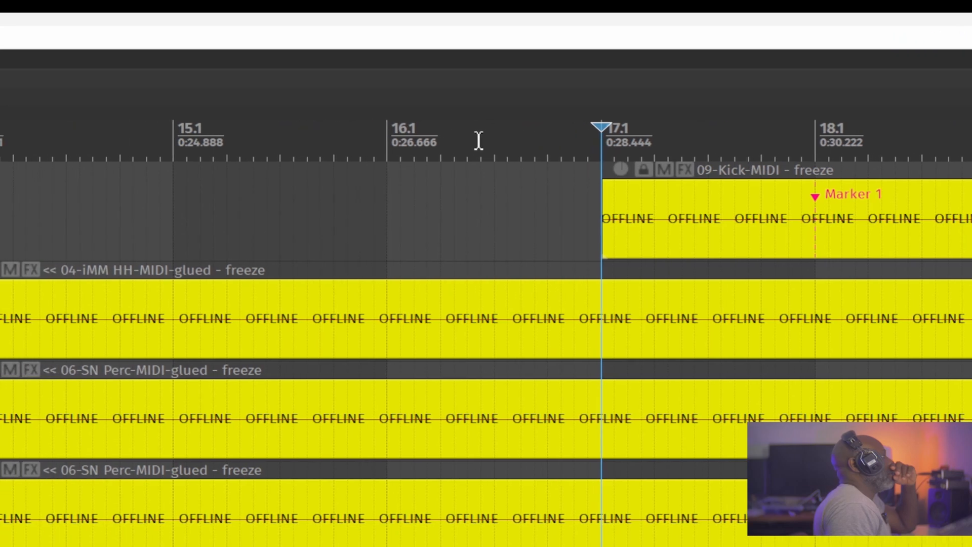
{"action": "left_click", "coordinate": [111, 134]}
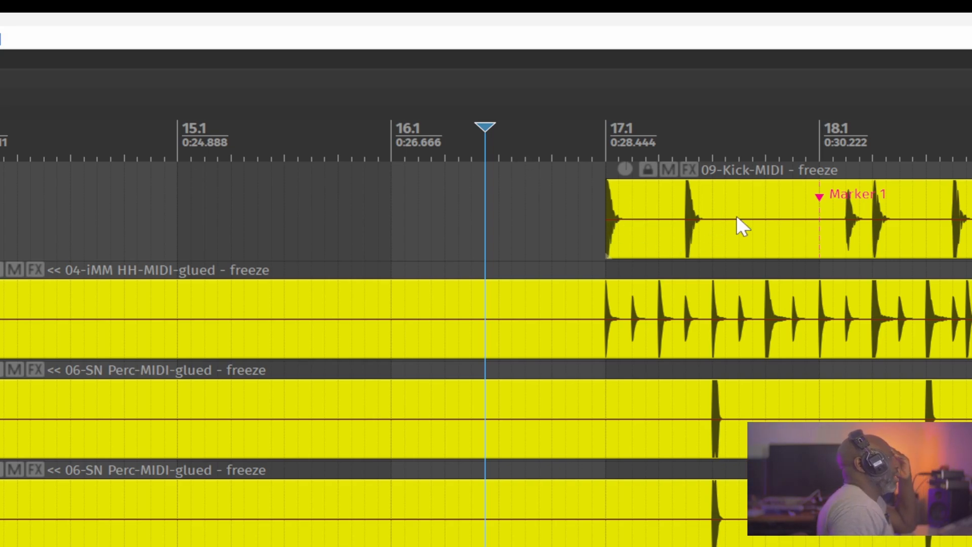
{"action": "left_click", "coordinate": [801, 209]}
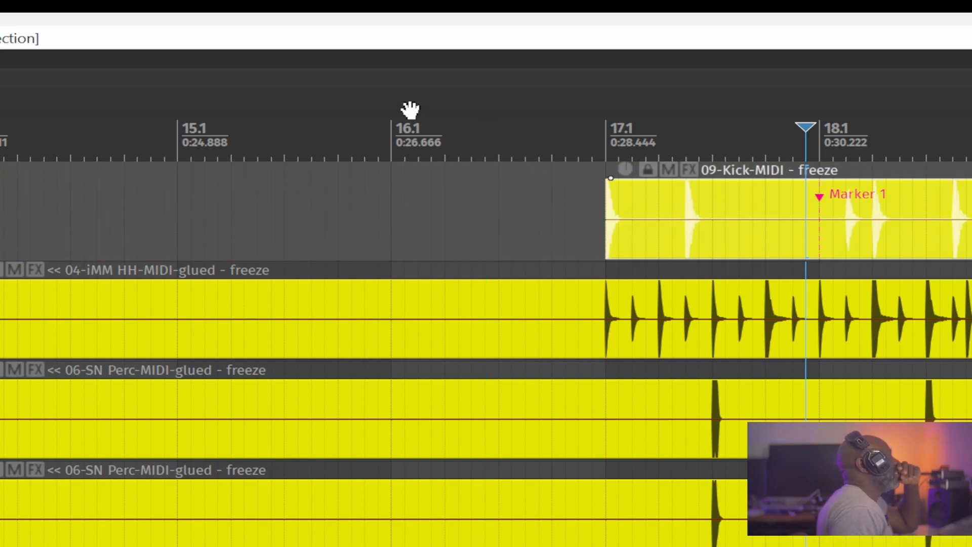
{"action": "left_click", "coordinate": [382, 115]}
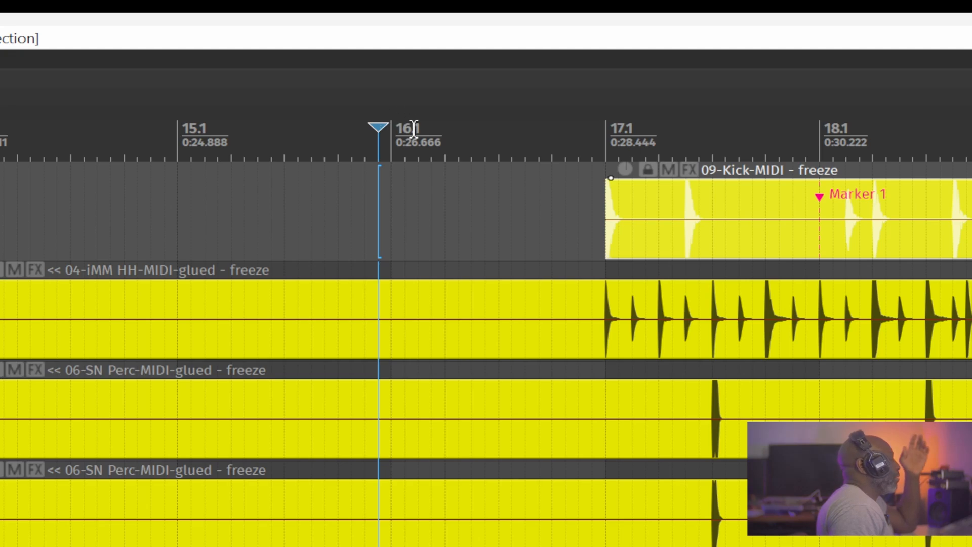
{"action": "left_click", "coordinate": [389, 129]}
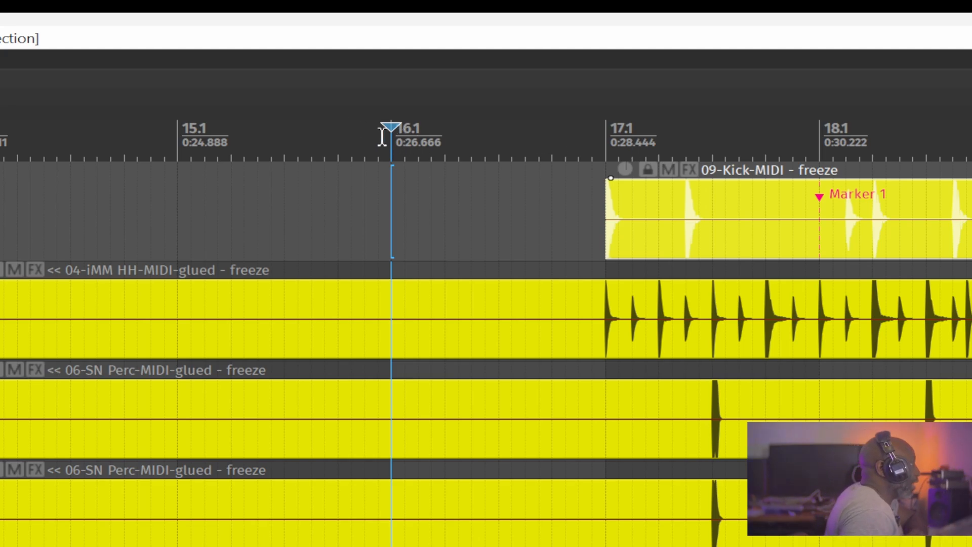
{"action": "left_click", "coordinate": [458, 132]}
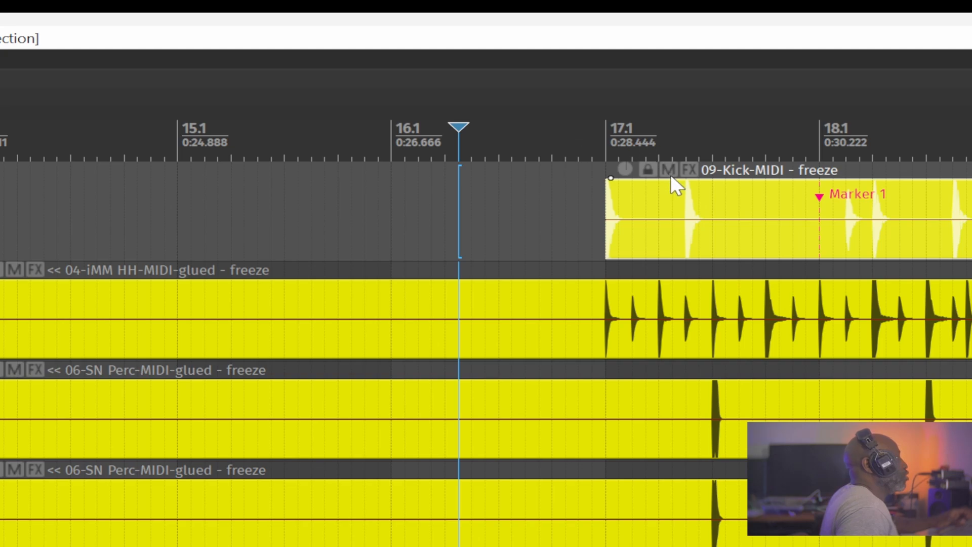
{"action": "left_click", "coordinate": [634, 128]}
{"action": "left_click", "coordinate": [609, 126]}
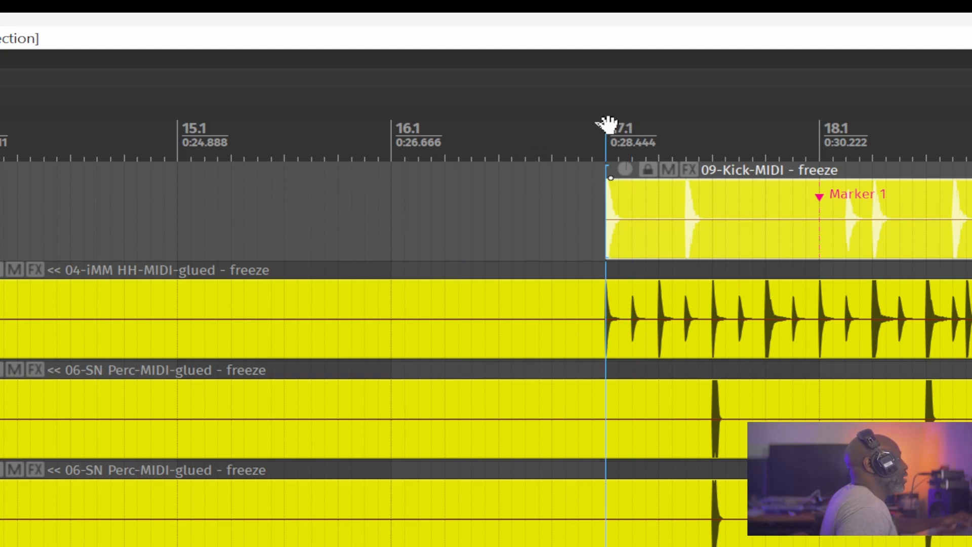
{"action": "key", "text": "space"}
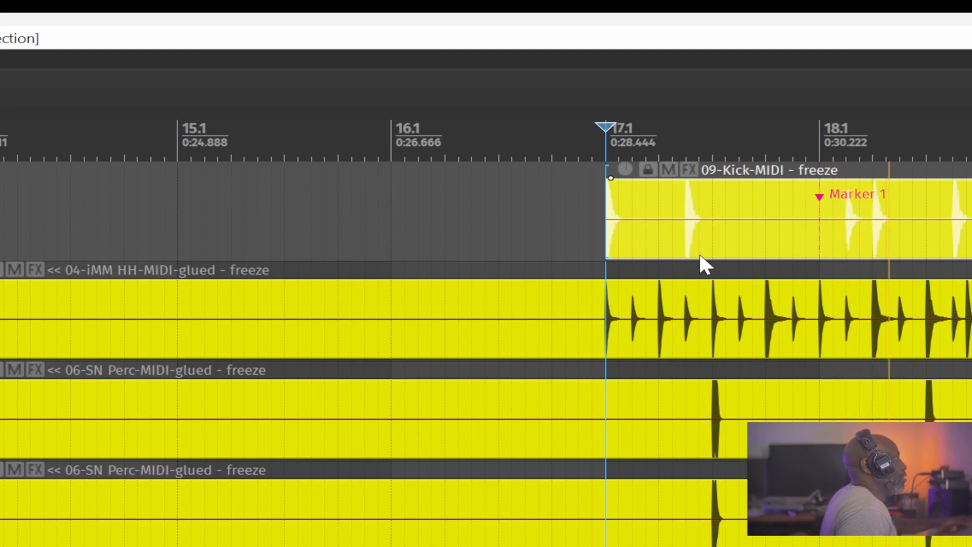
{"action": "key", "text": "space"}
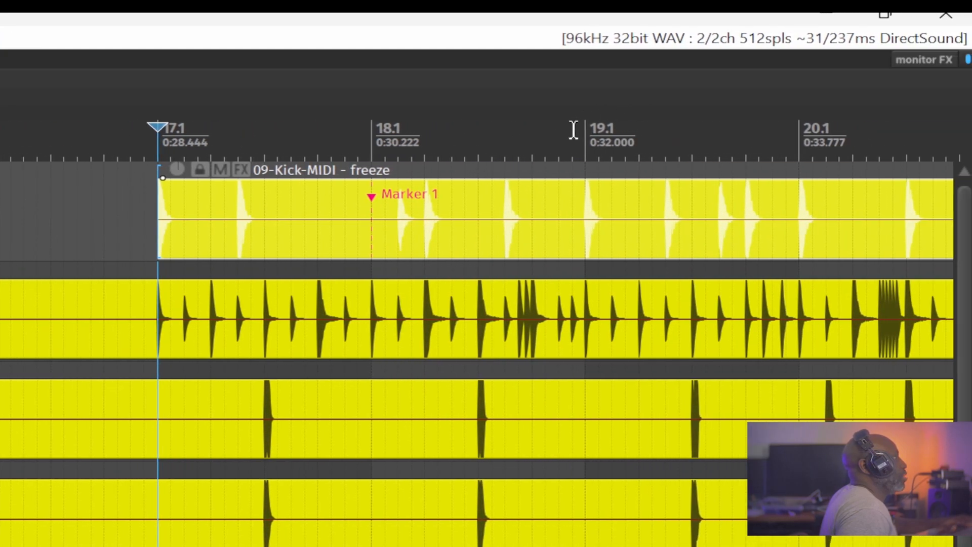
- Place the edit cursor just after bar 19 and add a project marker there
{"action": "left_click_drag", "start_coordinate": [572, 130], "coordinate": [148, 142]}
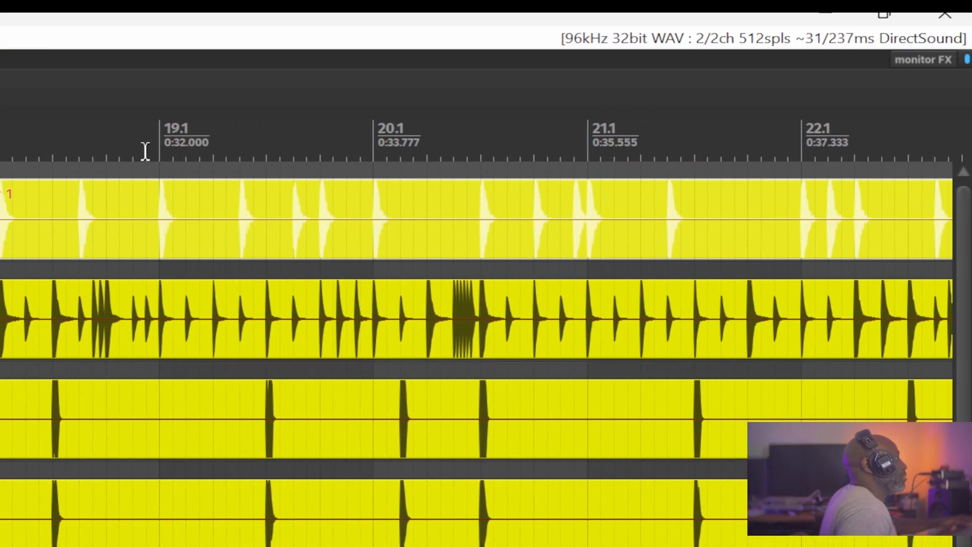
{"action": "left_click", "coordinate": [146, 150]}
{"action": "key", "text": "space"}
{"action": "key", "text": "space"}
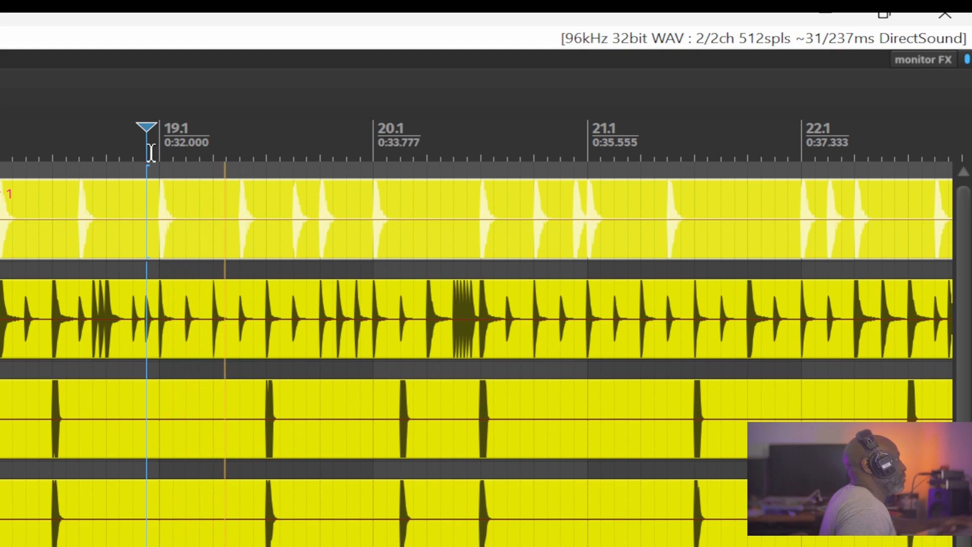
{"action": "left_click", "coordinate": [185, 150]}
{"action": "key", "text": "space"}
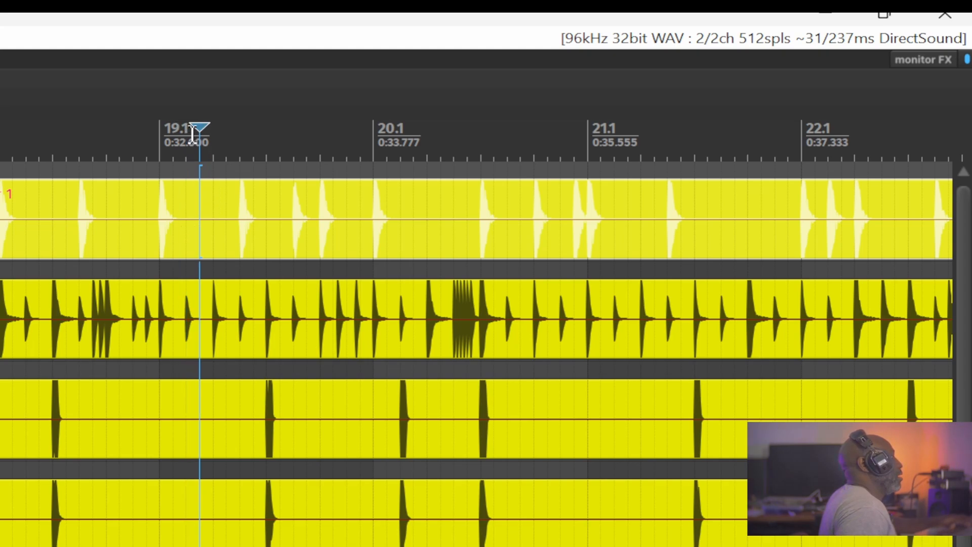
{"action": "key", "text": "m"}
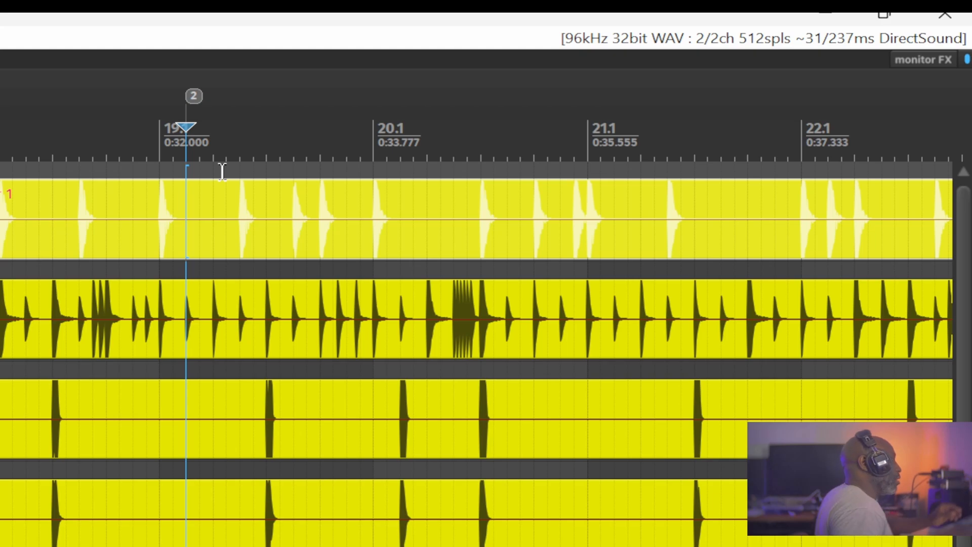
- Search the action list for item mute and copy the command ID of Item properties: Toggle mute
{"action": "left_click_drag", "start_coordinate": [221, 172], "coordinate": [106, 260]}
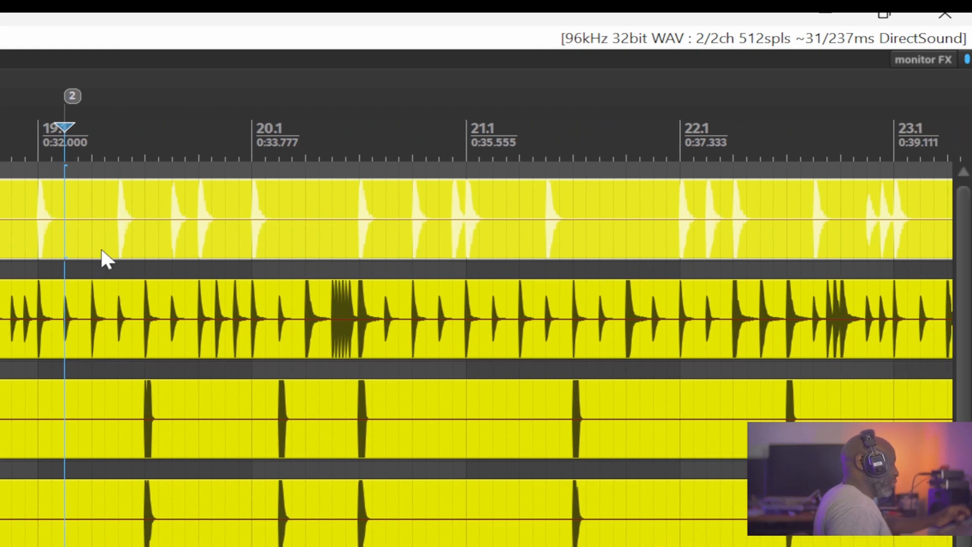
{"action": "key", "text": "shift+slash"}
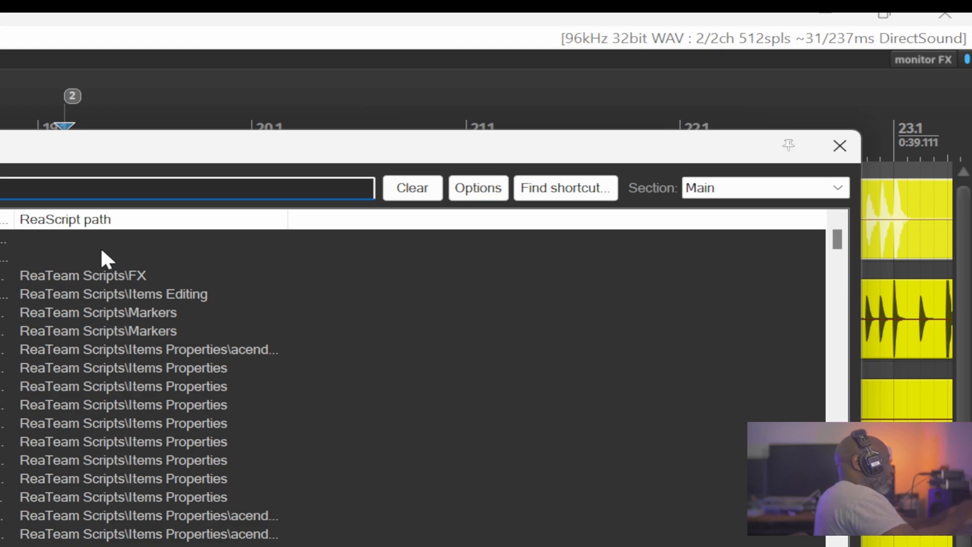
{"action": "type", "text": "item mute"}
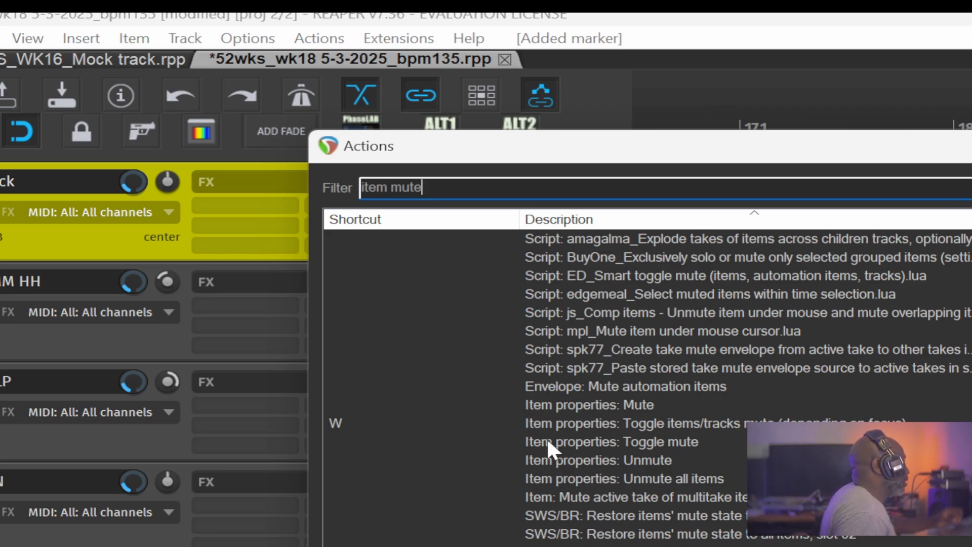
{"action": "left_click", "coordinate": [570, 439]}
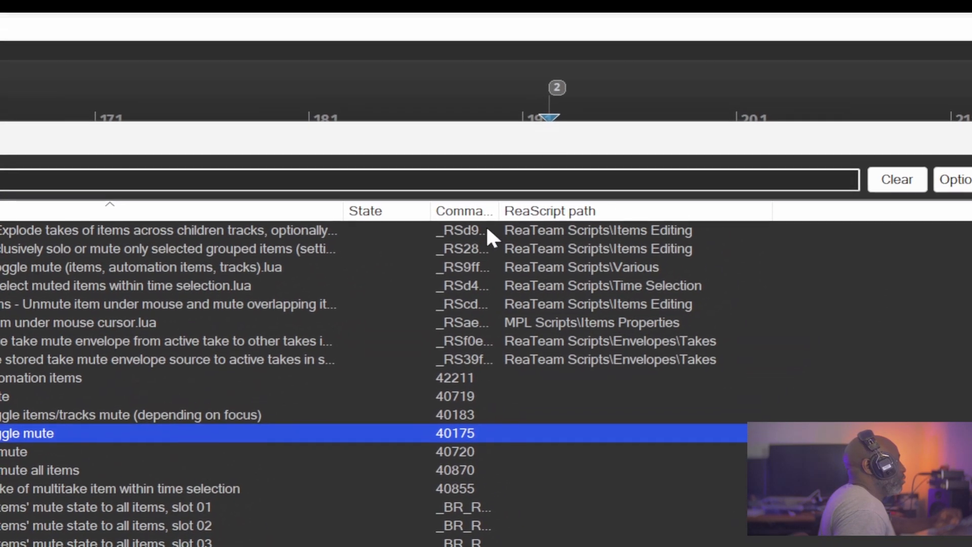
{"action": "left_click_drag", "start_coordinate": [500, 211], "coordinate": [639, 211]}
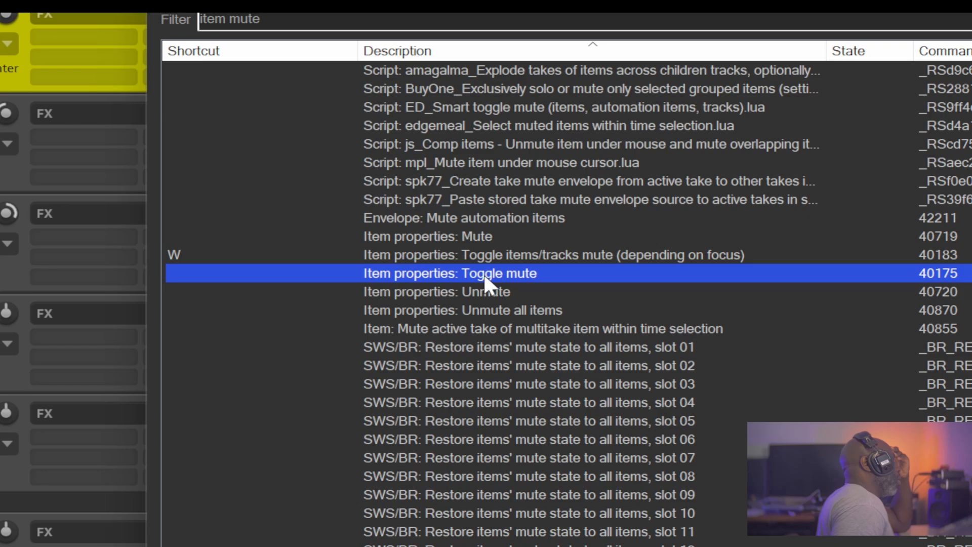
{"action": "right_click", "coordinate": [485, 282]}
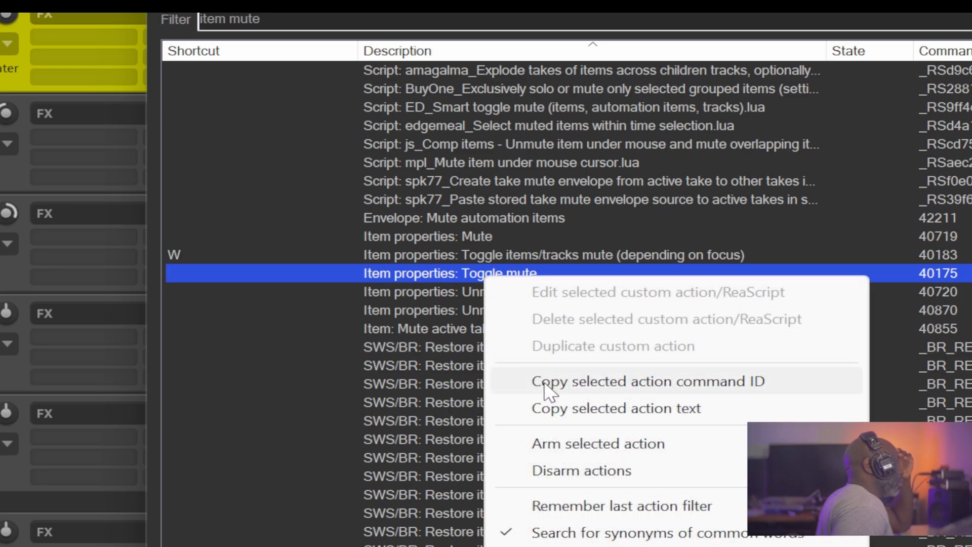
{"action": "left_click", "coordinate": [724, 383]}
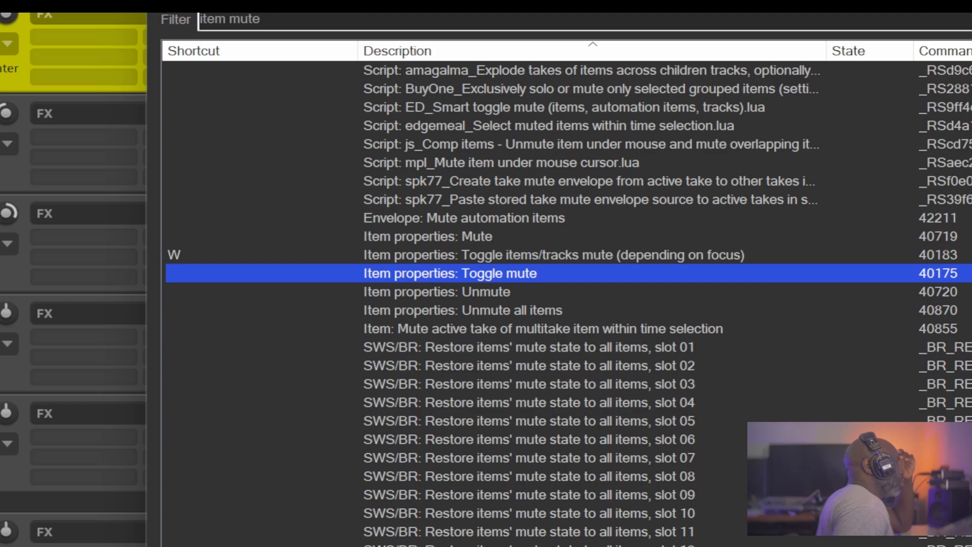
{"action": "key", "text": "Escape"}
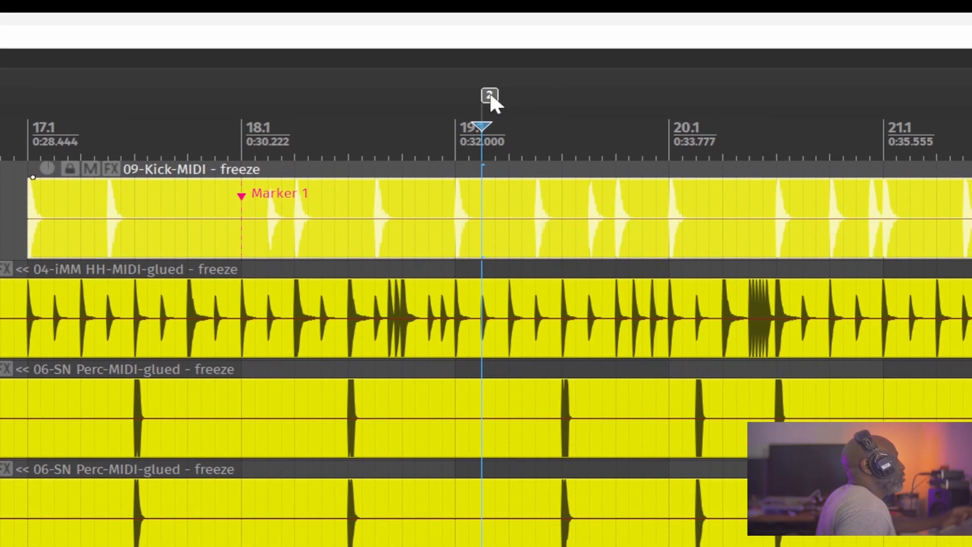
- Rename marker 2 as !40175 to make it an action marker
{"action": "double_click", "coordinate": [489, 93]}
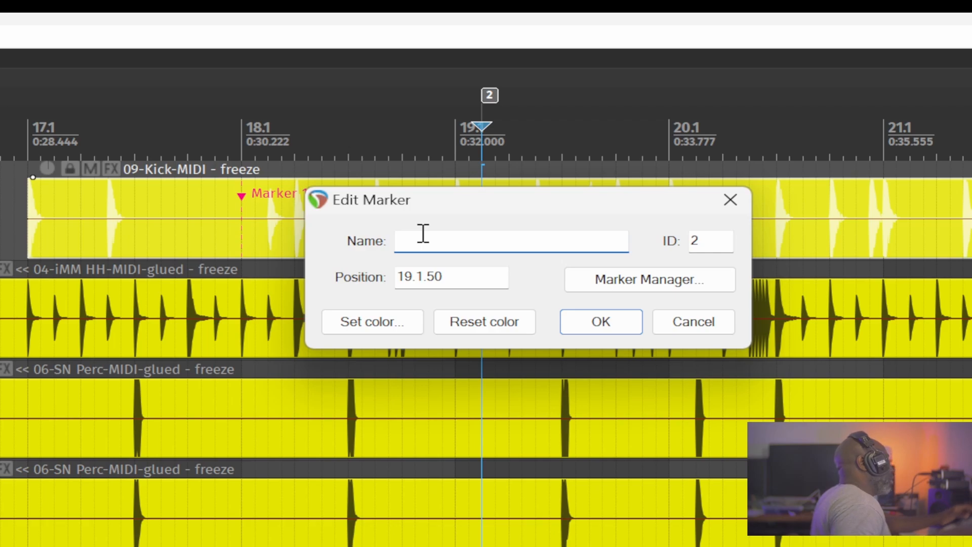
{"action": "type", "text": "!"}
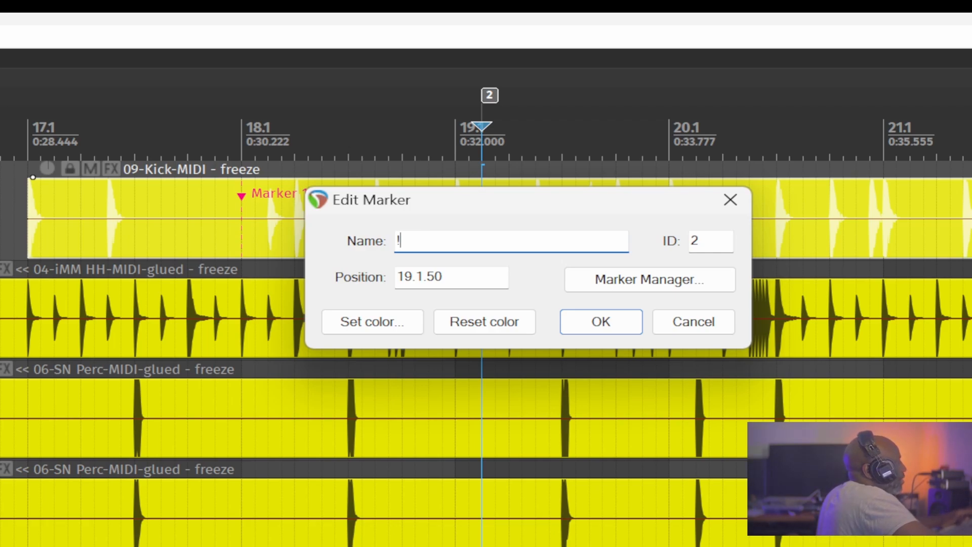
{"action": "type", "text": "40175"}
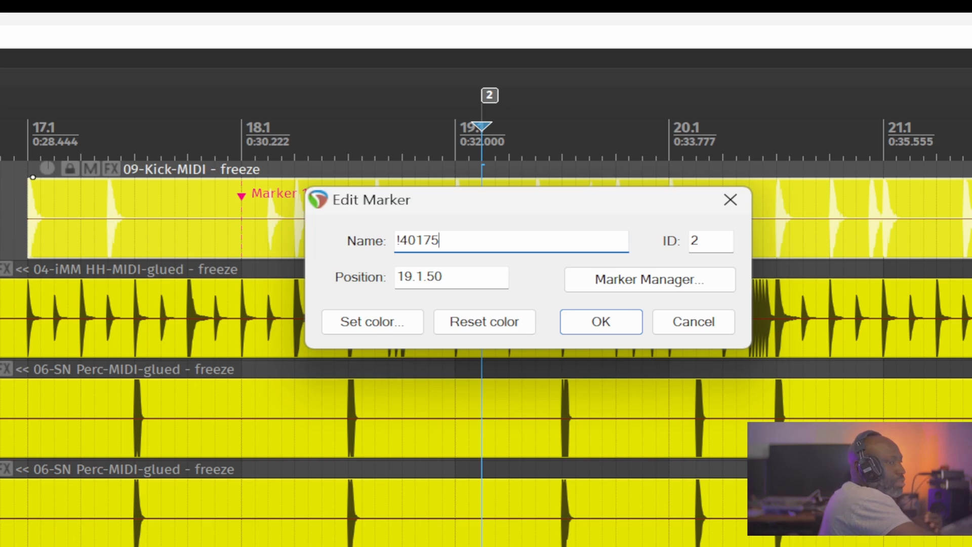
{"action": "key", "text": "Return"}
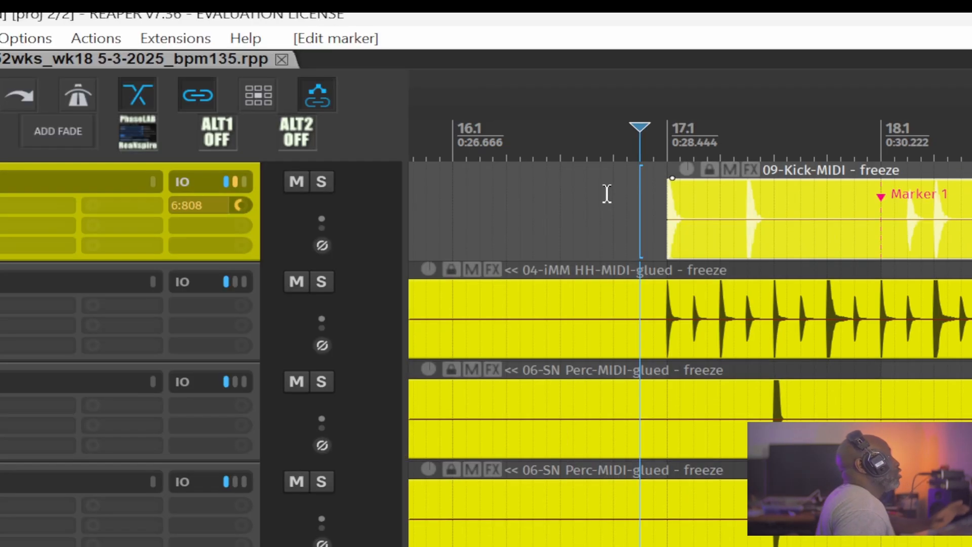
- Select the kick item and play back through the action marker to test it
{"action": "left_click", "coordinate": [602, 214]}
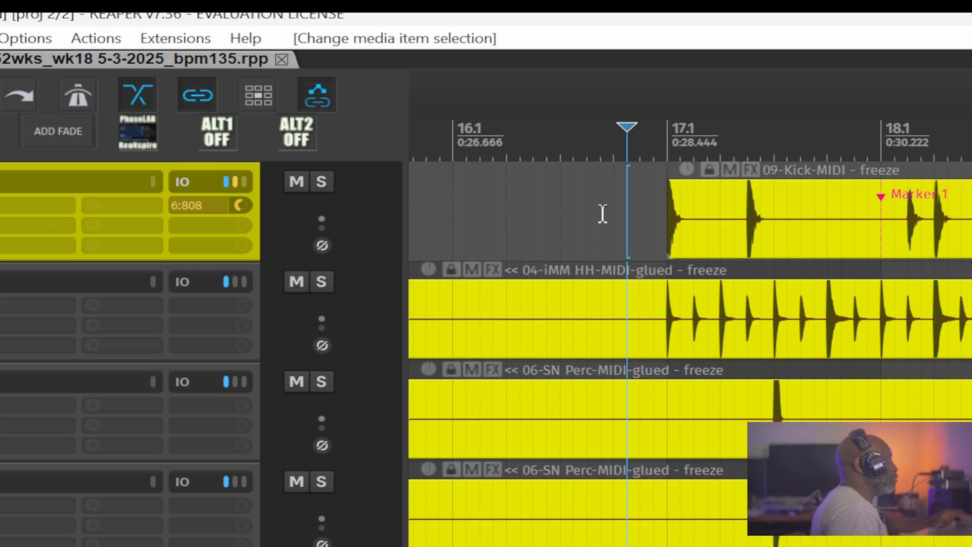
{"action": "left_click_drag", "start_coordinate": [629, 222], "coordinate": [700, 251]}
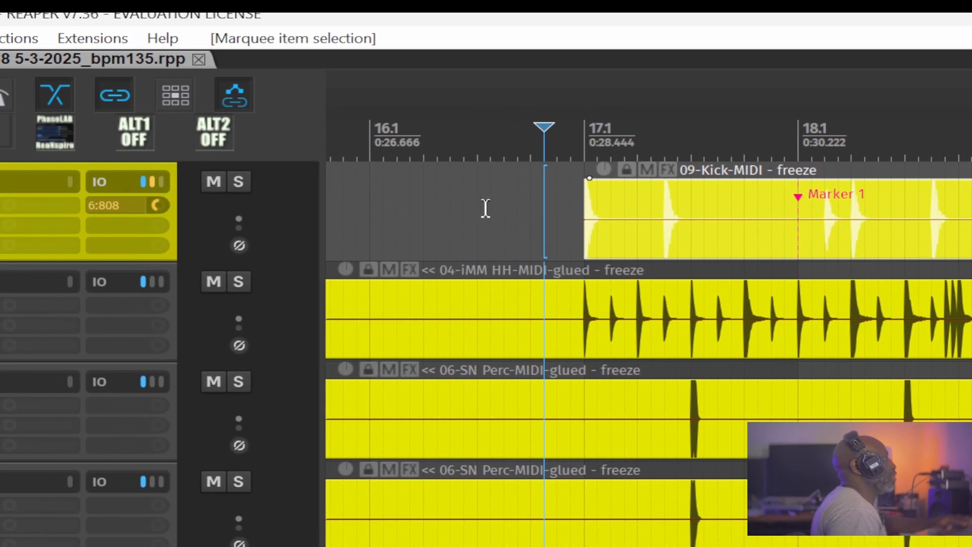
{"action": "key", "text": "space"}
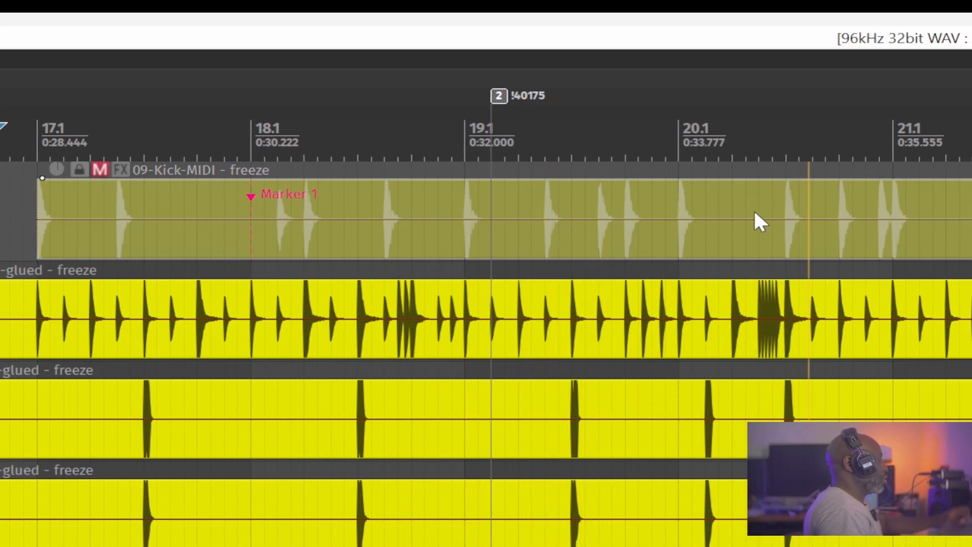
{"action": "key", "text": "space"}
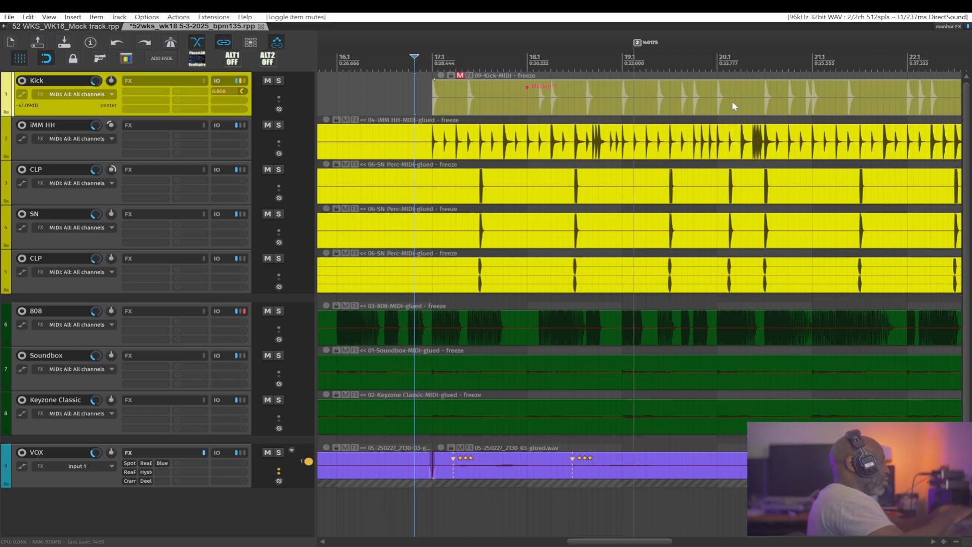
- Play the section past the action marker again
{"action": "key", "text": "space"}
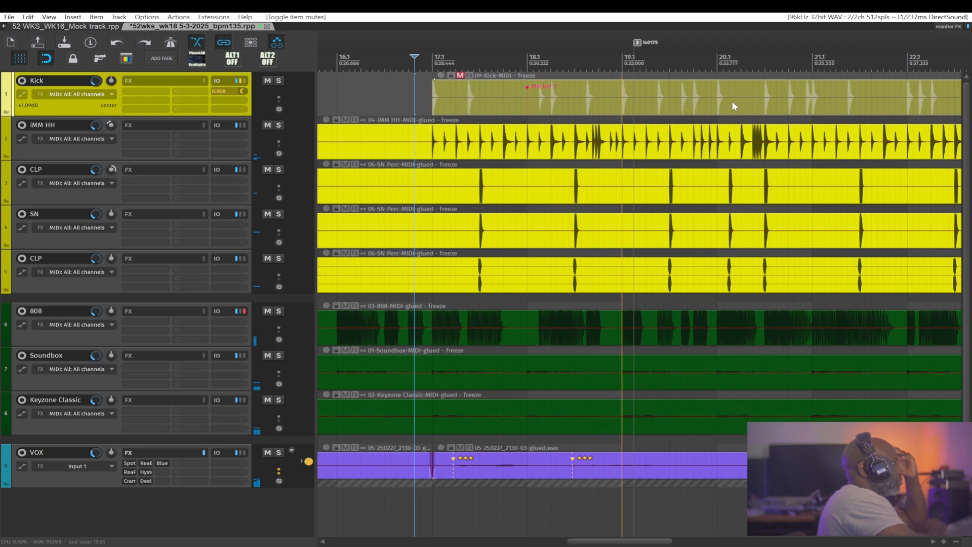
{"action": "key", "text": "m"}
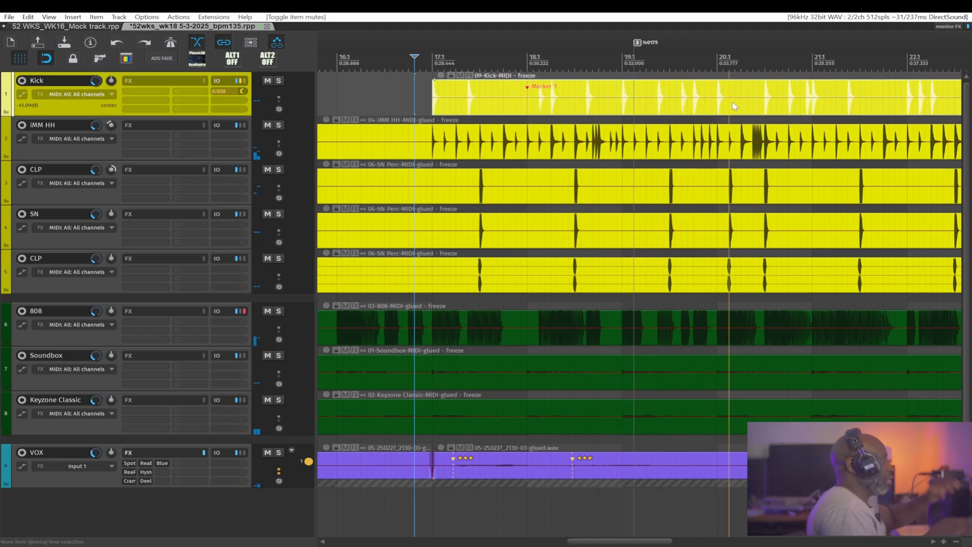
{"action": "key", "text": "space"}
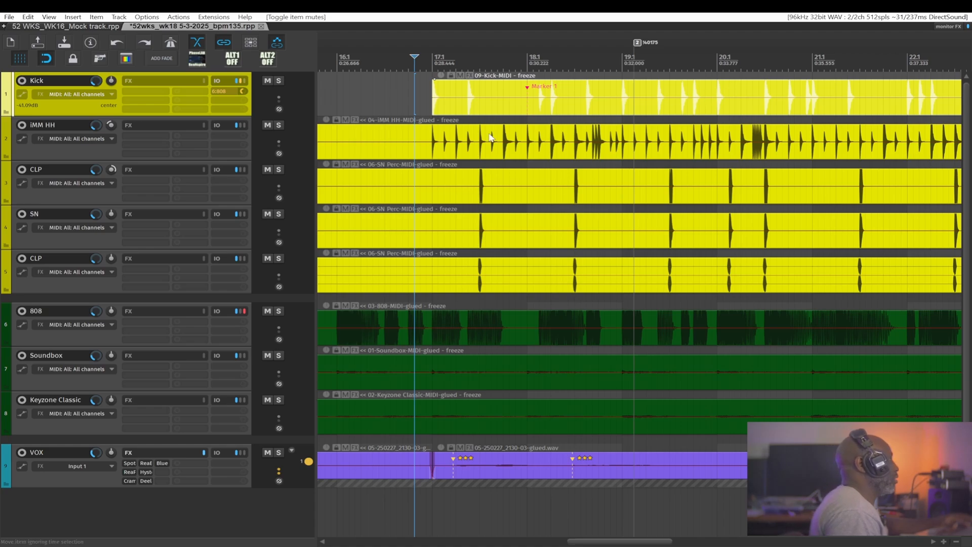
- Select the hi-hat and two percussion items, play through the action marker, and undo the resulting mute toggle
{"action": "left_click_drag", "start_coordinate": [380, 105], "coordinate": [412, 251]}
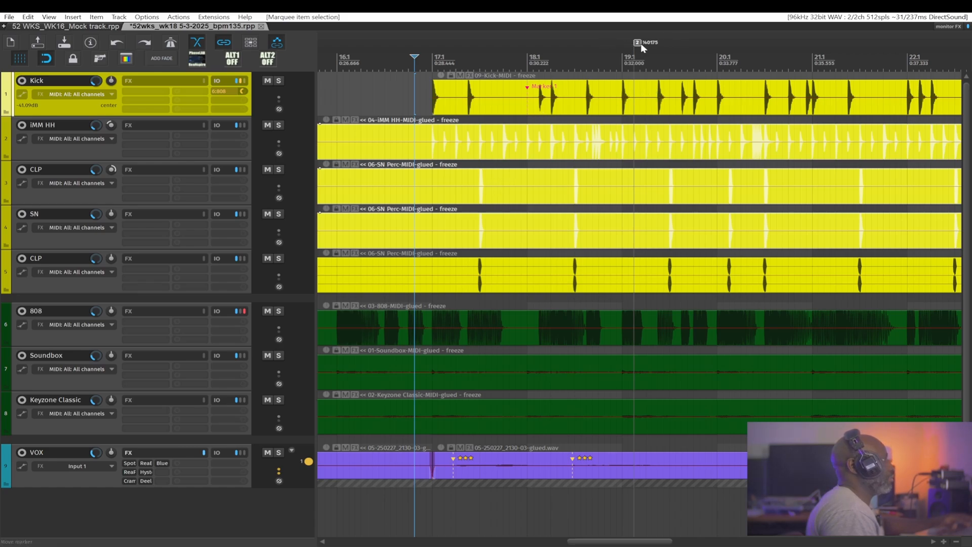
{"action": "key", "text": "space"}
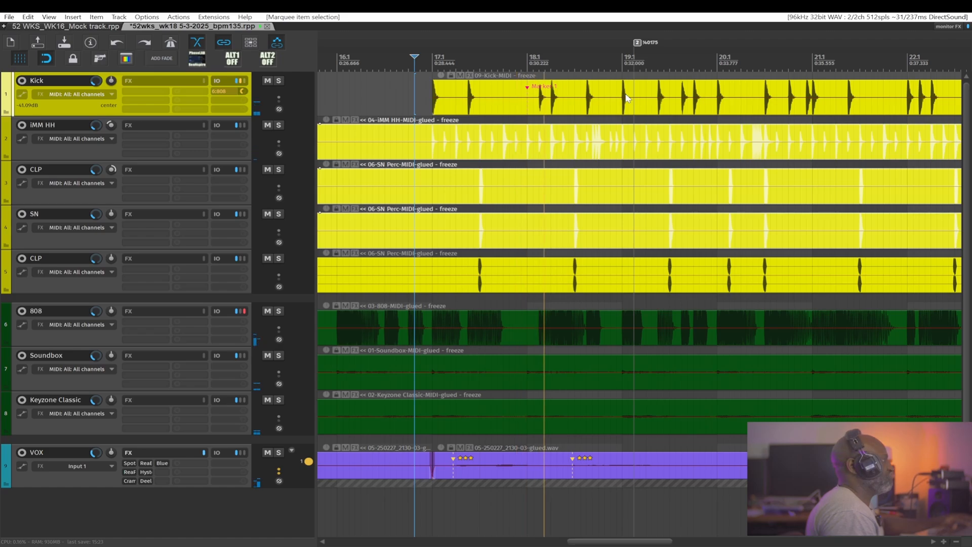
{"action": "key", "text": "u"}
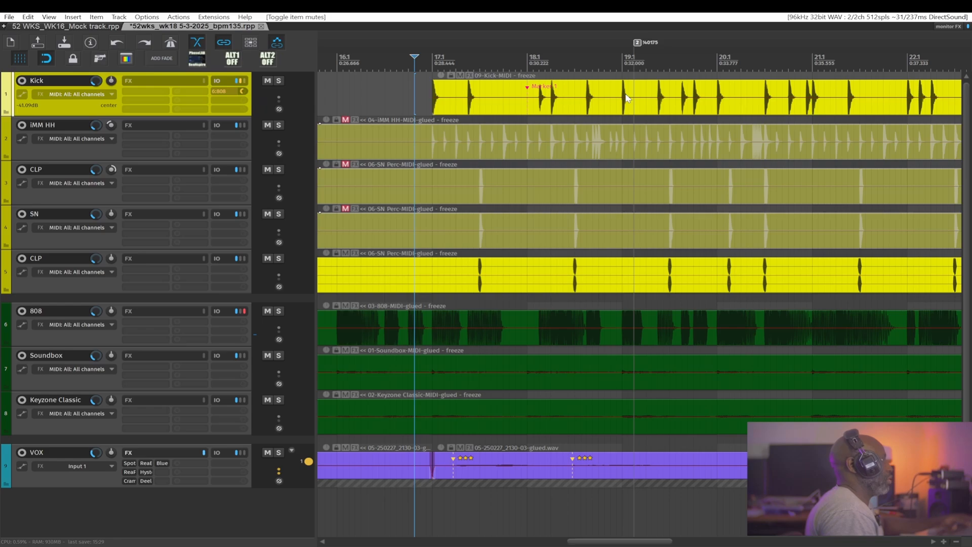
{"action": "key", "text": "ctrl+z"}
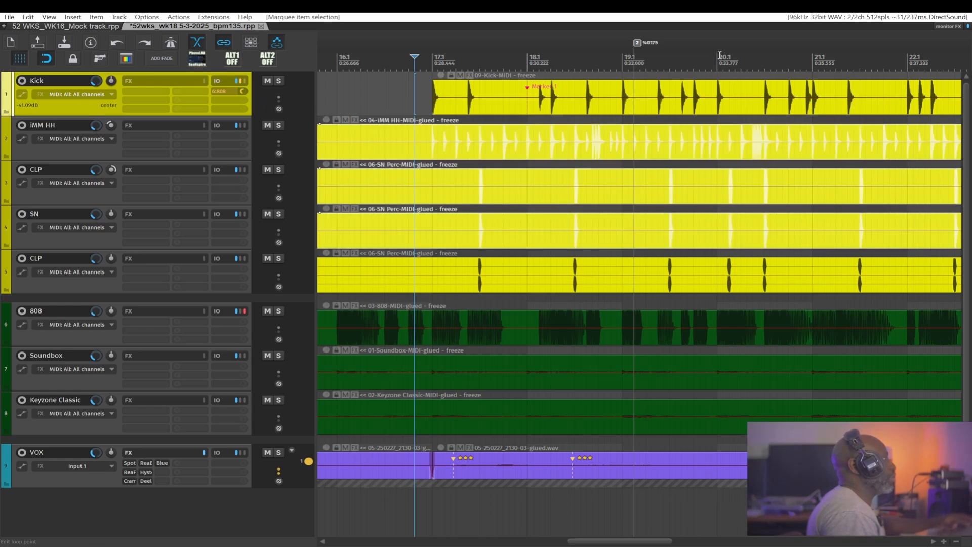
- Add a marker at bar 20 and name it !40175 to make a second action marker
{"action": "double_click", "coordinate": [637, 43]}
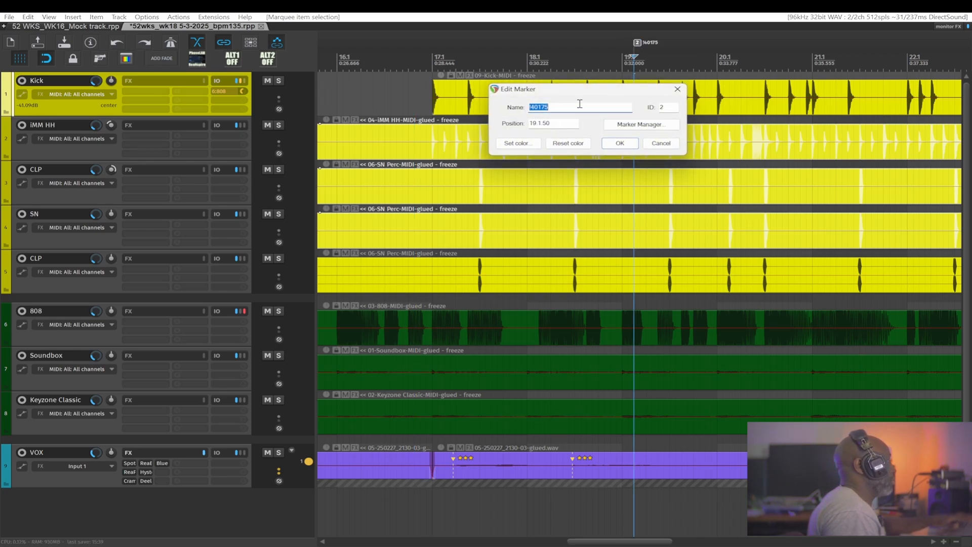
{"action": "left_click", "coordinate": [619, 143]}
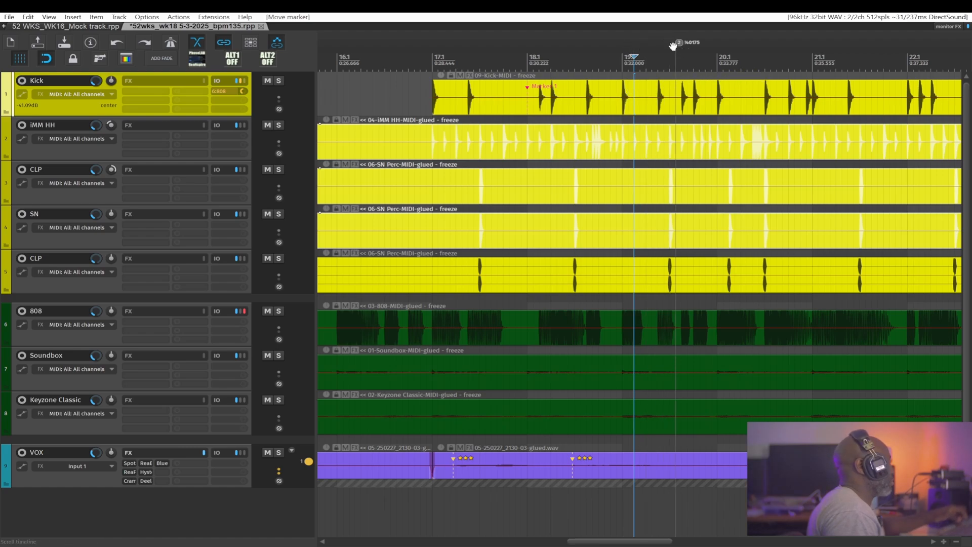
{"action": "left_click", "coordinate": [714, 47]}
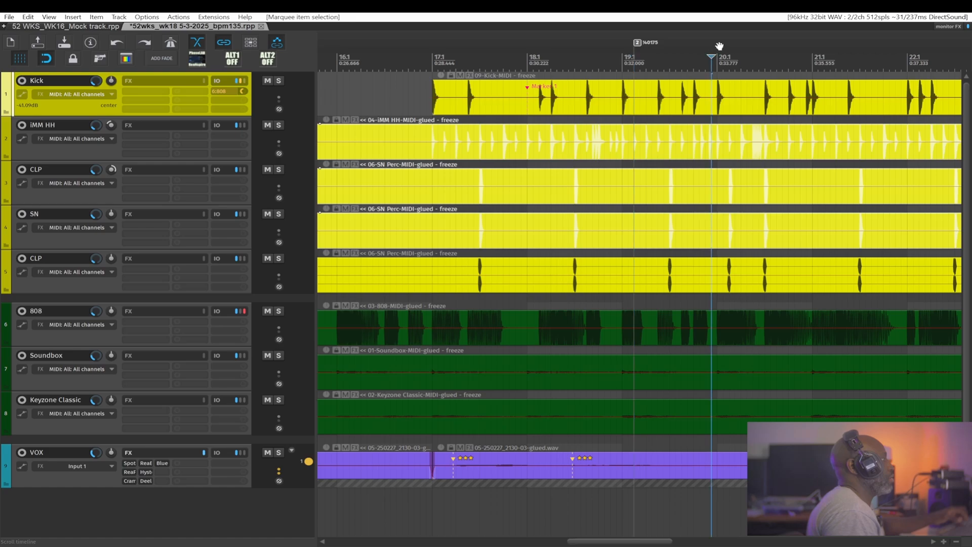
{"action": "left_click", "coordinate": [721, 47]}
{"action": "left_click", "coordinate": [717, 49]}
{"action": "key", "text": "m"}
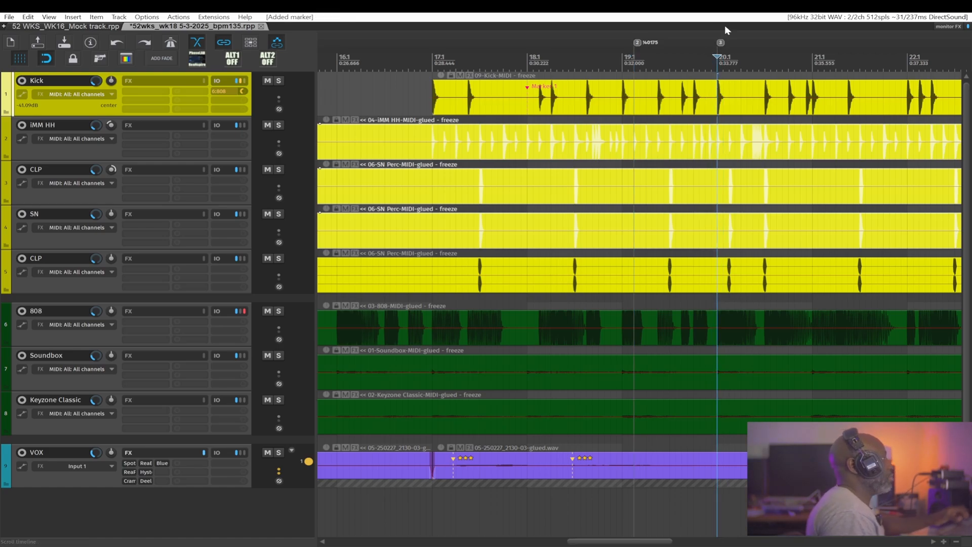
{"action": "double_click", "coordinate": [720, 42]}
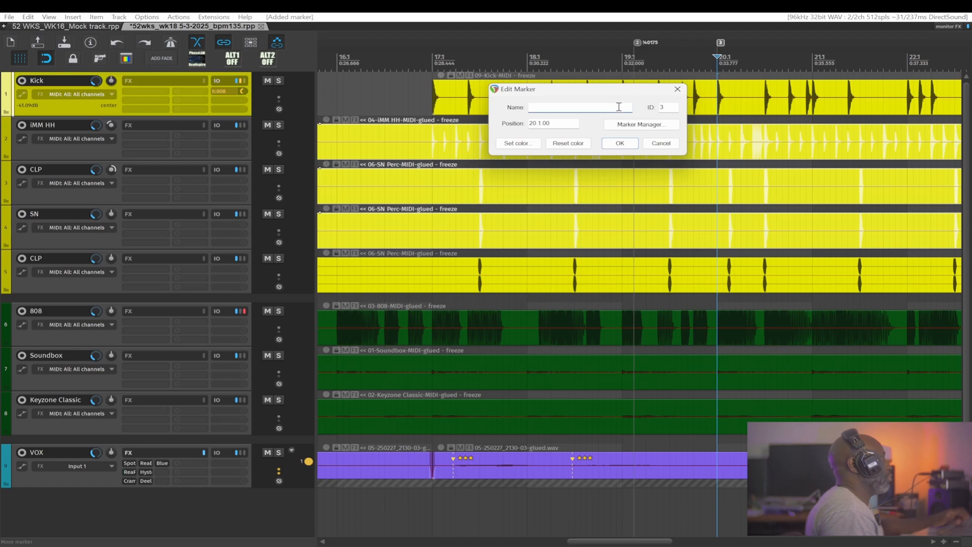
{"action": "type", "text": "140175"}
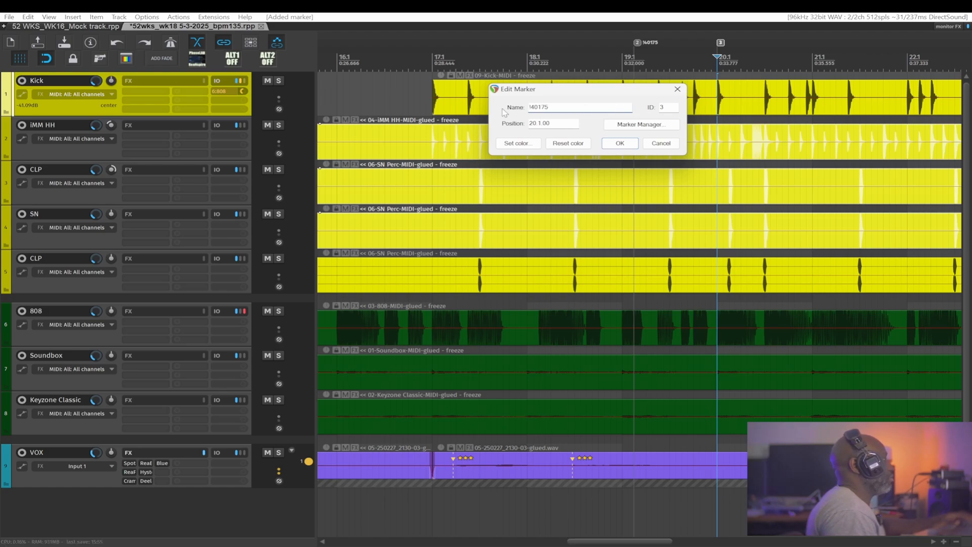
{"action": "left_click", "coordinate": [606, 143]}
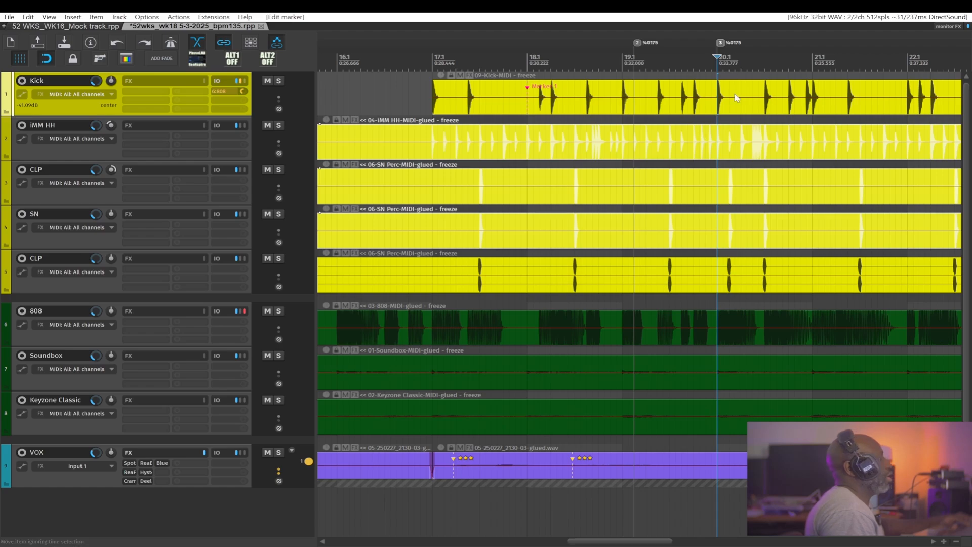
- Play from bar 16 through both action markers to test muting and unmuting the selected items
{"action": "left_click", "coordinate": [373, 55]}
{"action": "key", "text": "space"}
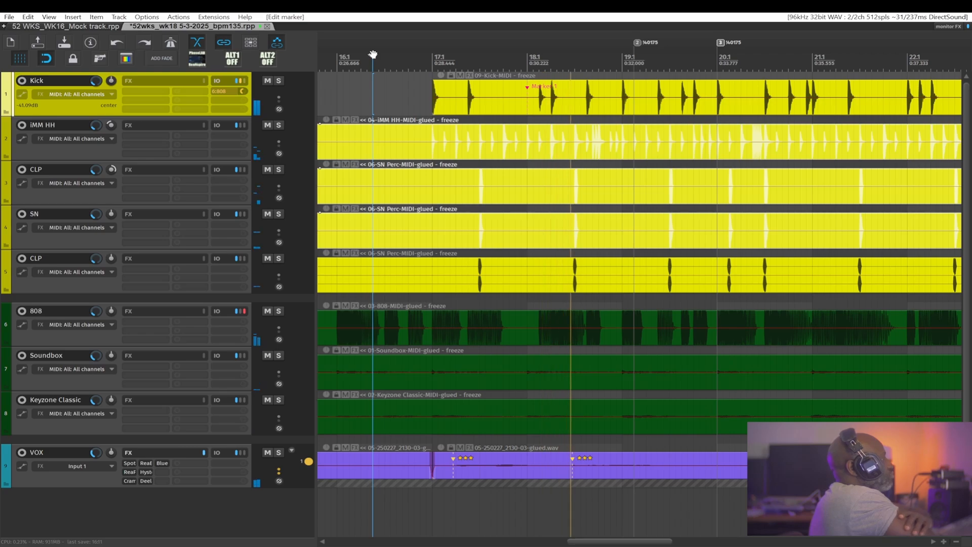
{"action": "key", "text": "ctrl+m"}
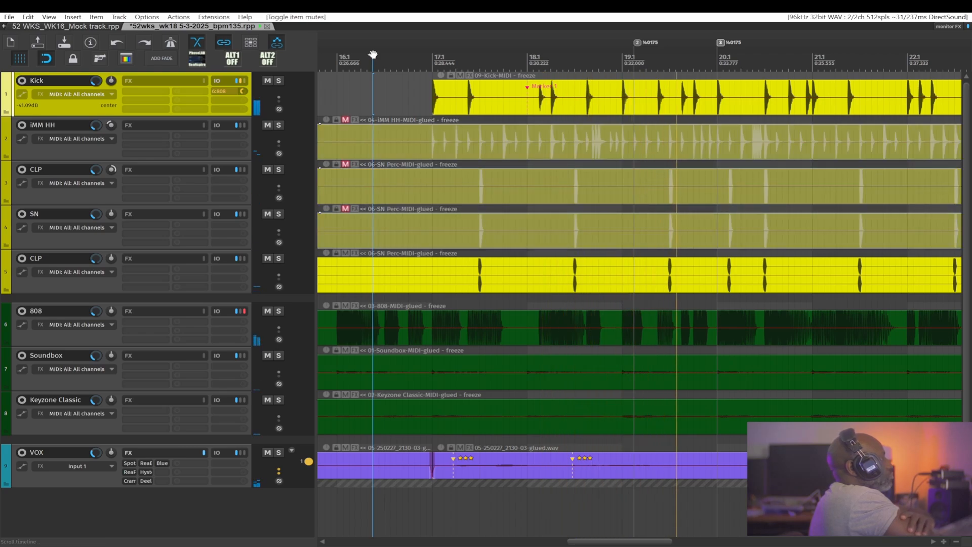
{"action": "key", "text": "ctrl+m"}
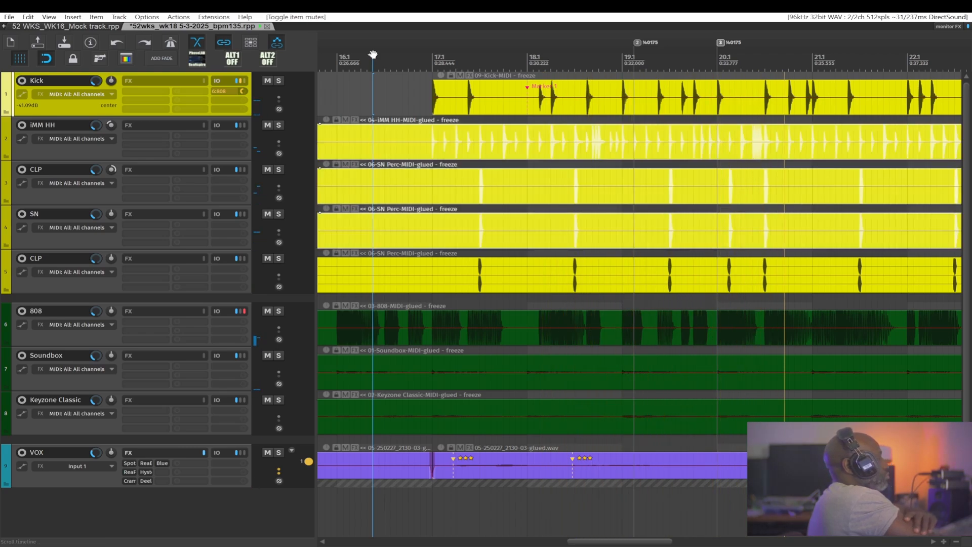